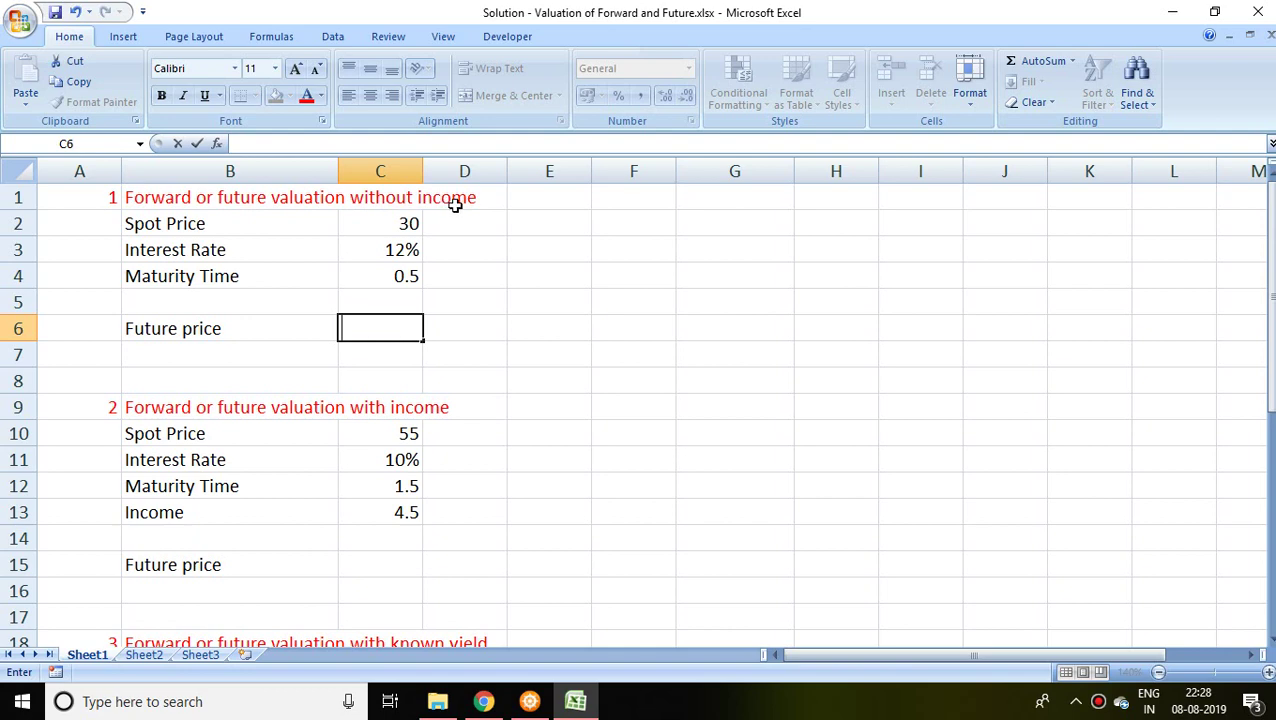
# Begin the without-income future price formula in C6 with the spot price term =SUM(C2)*
pyautogui.click(363, 326)
pyautogui.write('=sum')
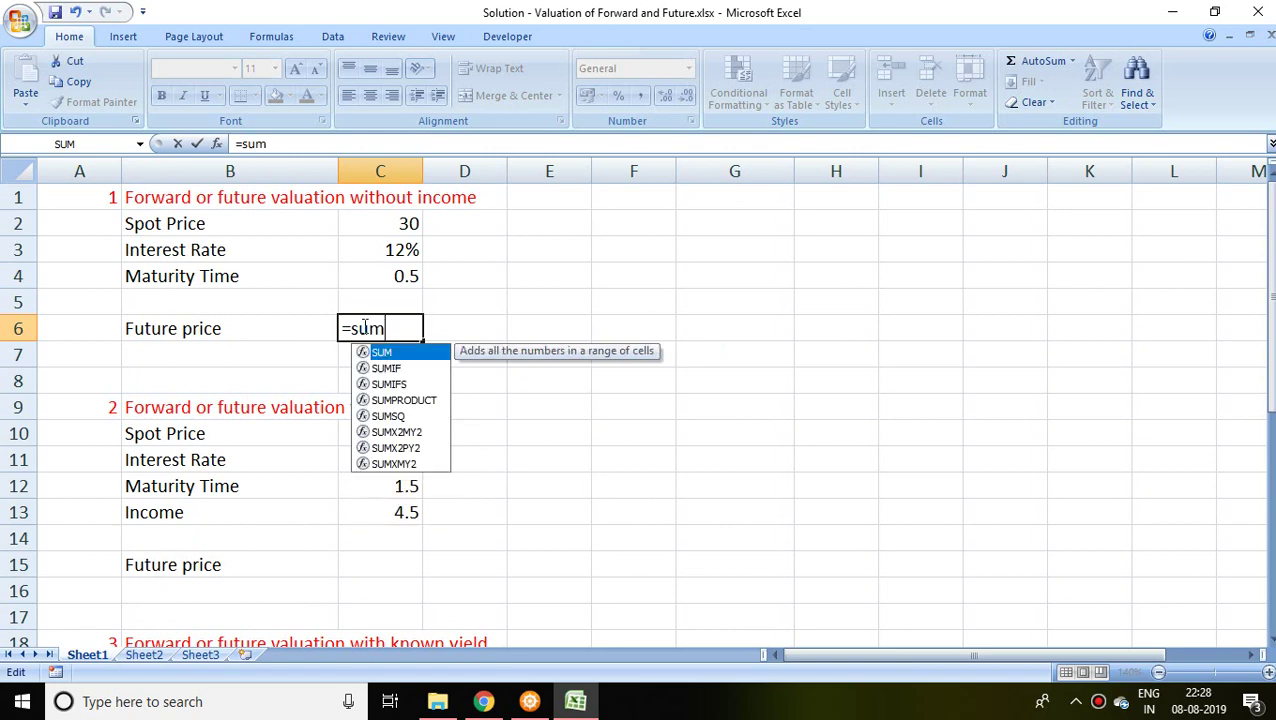
pyautogui.press('Tab')
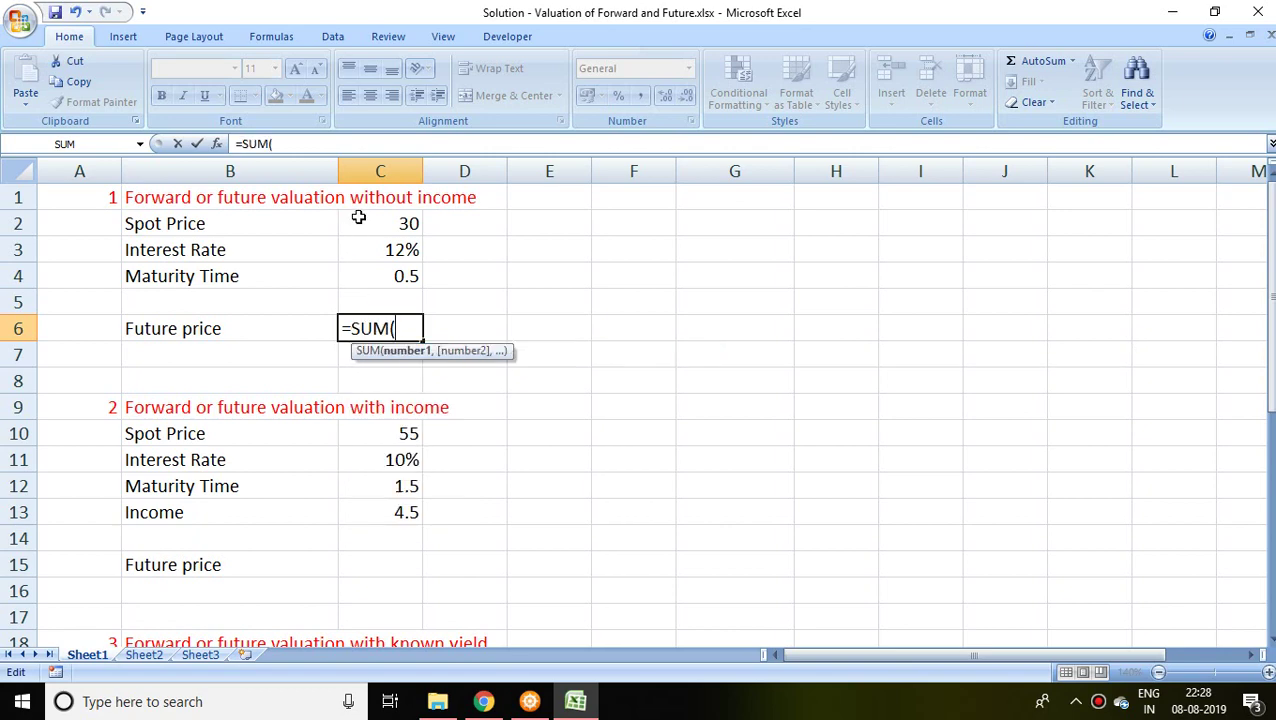
pyautogui.click(405, 224)
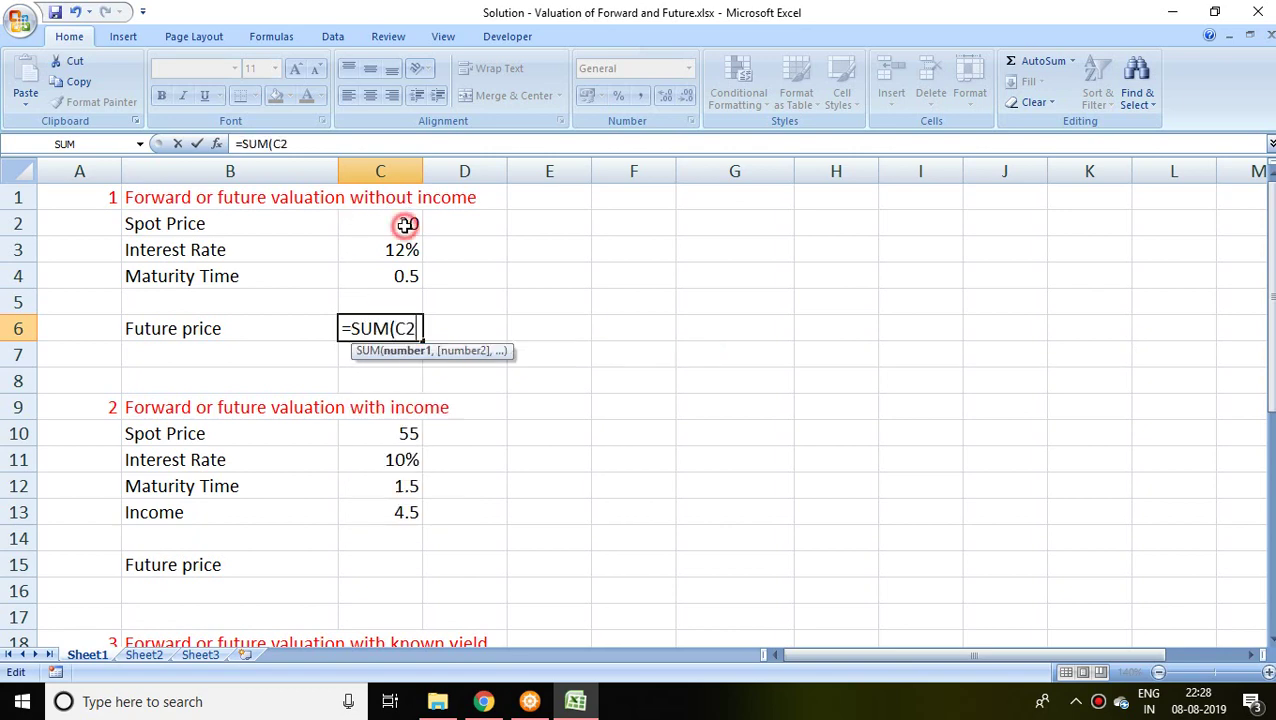
pyautogui.write(')')
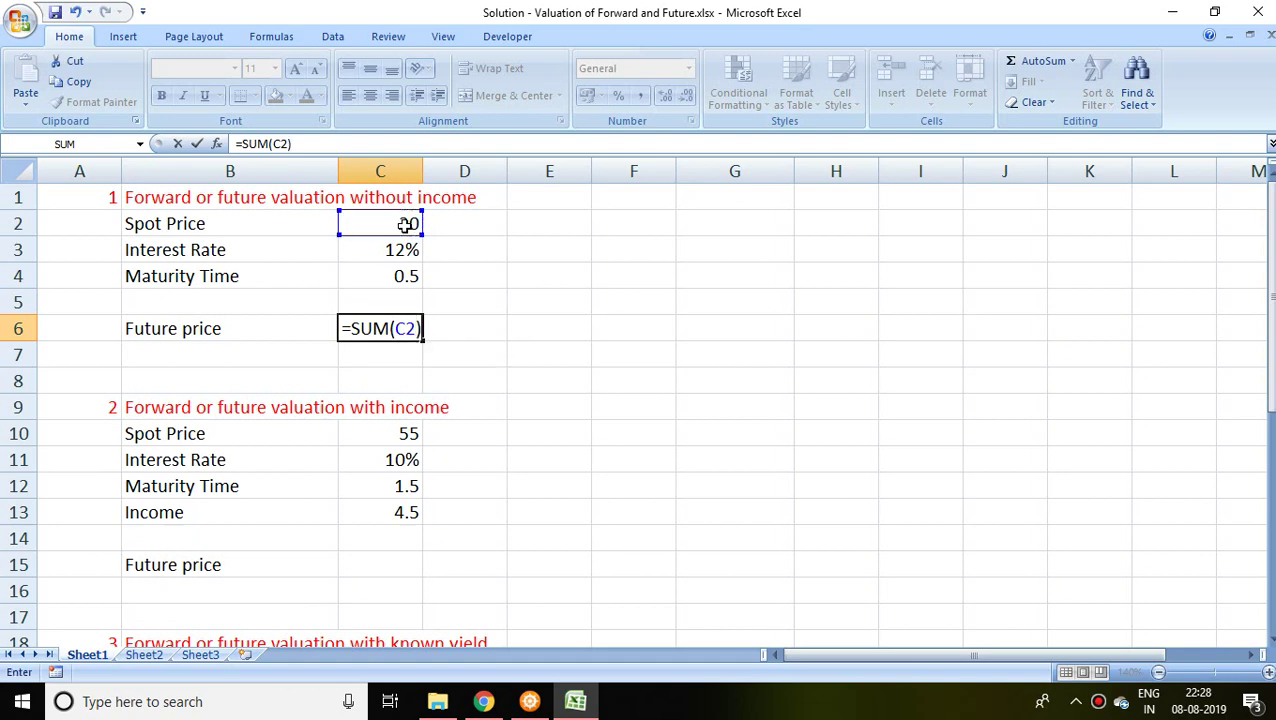
pyautogui.write('8')
pyautogui.press('BackSpace')
pyautogui.write('*')
# Complete the C6 formula with the growth factor EXP(C3*C4), using the interest rate and maturity time, and enter it
pyautogui.write('exp')
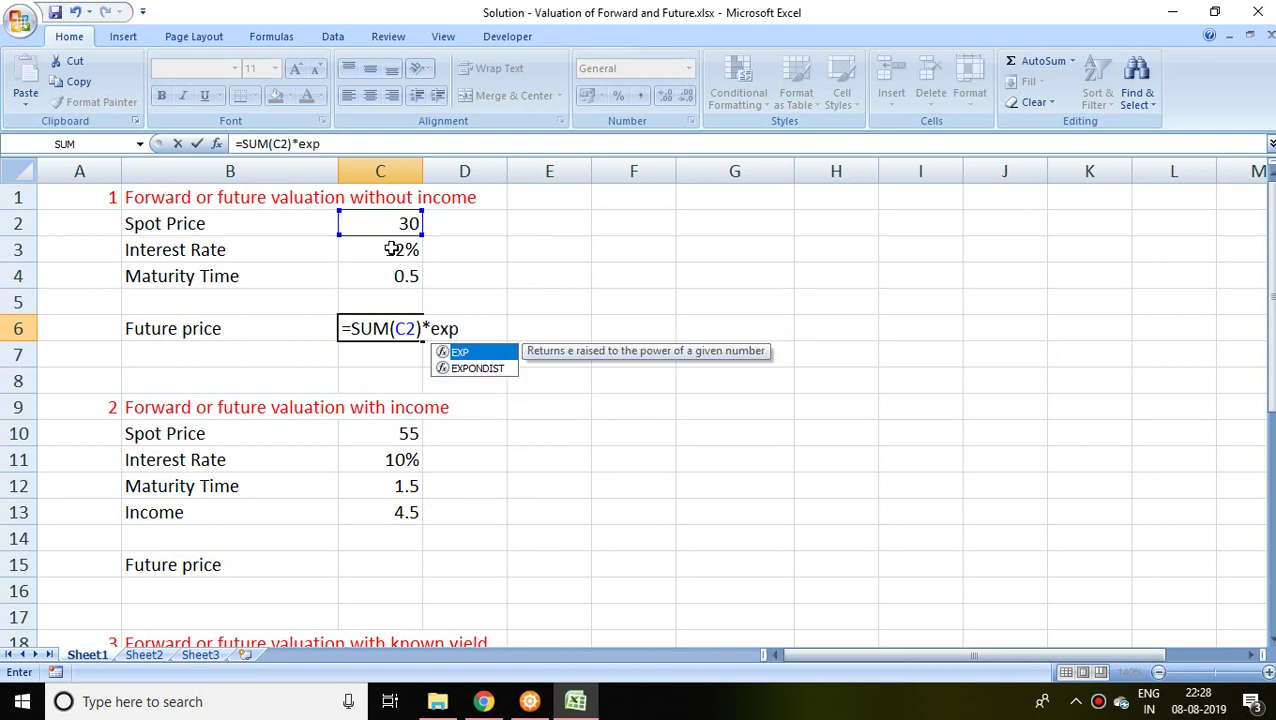
pyautogui.press('Tab')
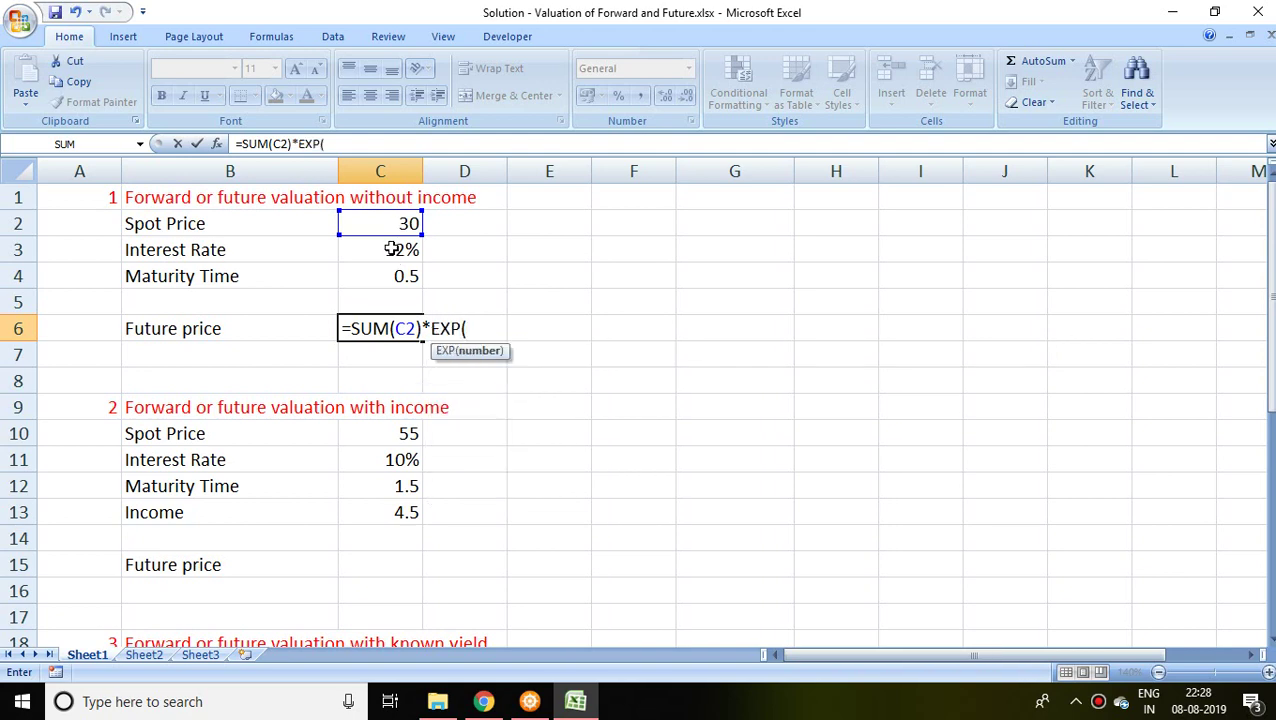
pyautogui.write('i')
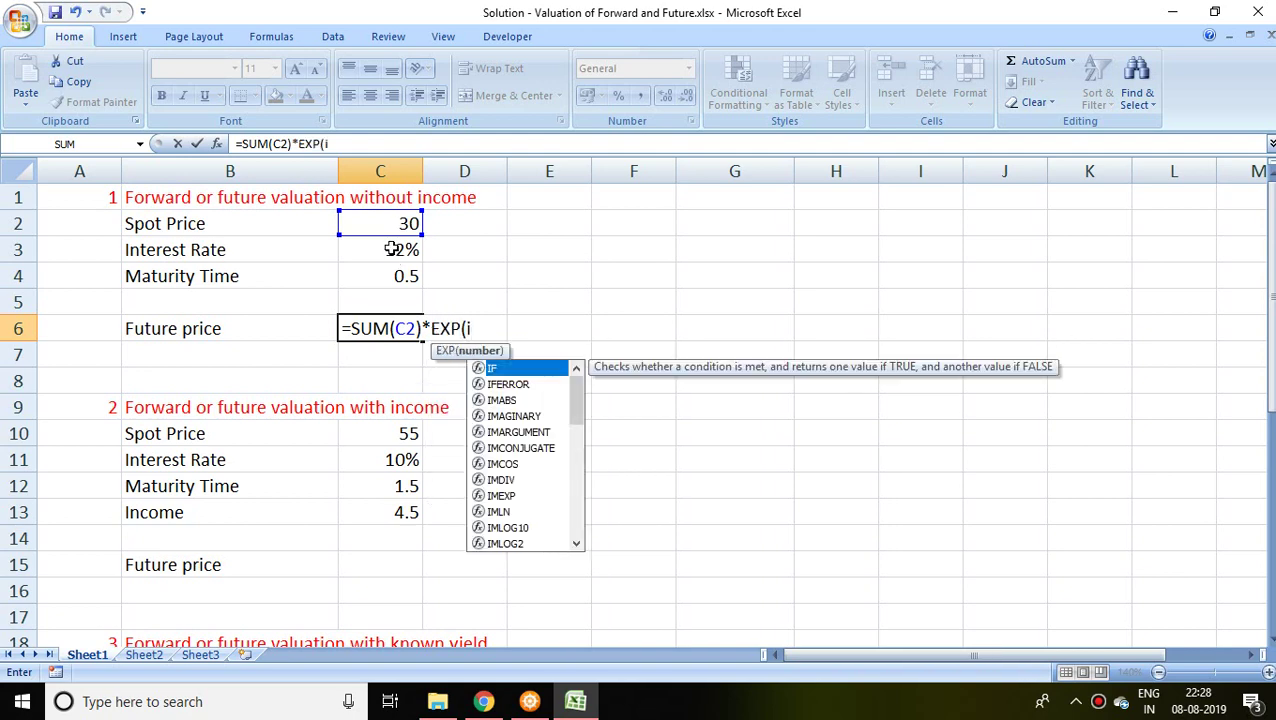
pyautogui.press('BackSpace')
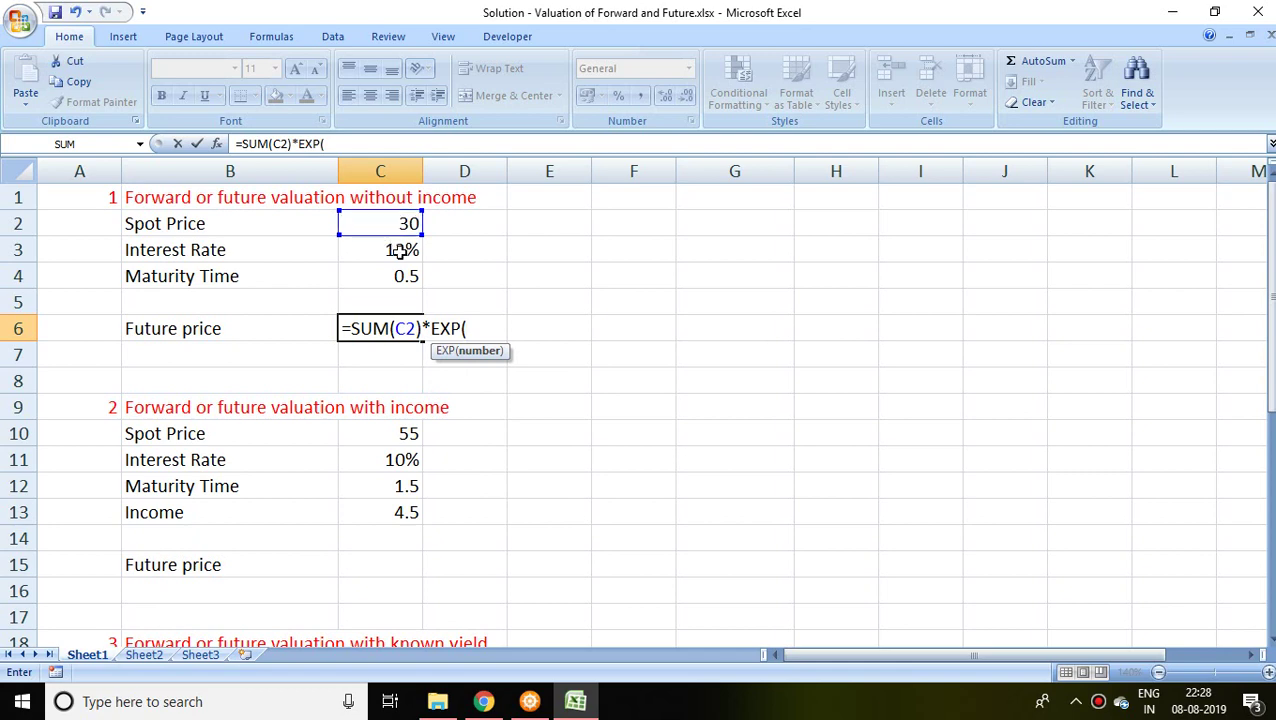
pyautogui.click(400, 251)
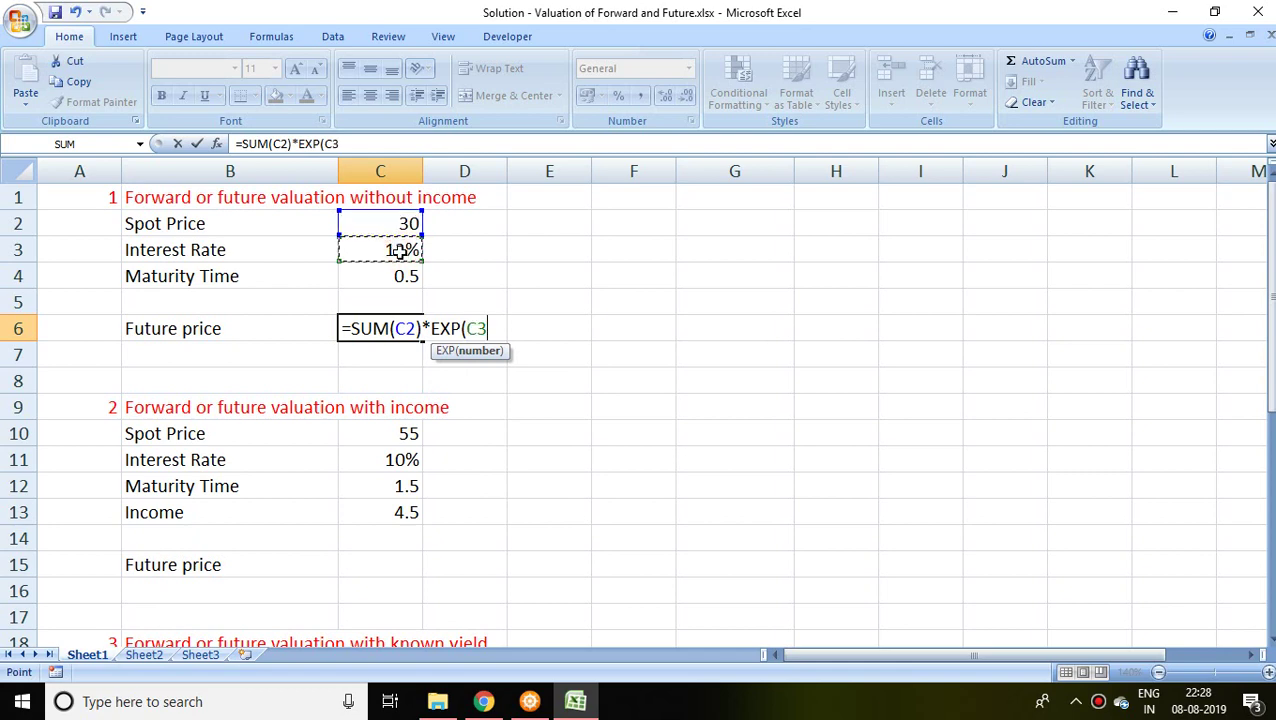
pyautogui.write('*')
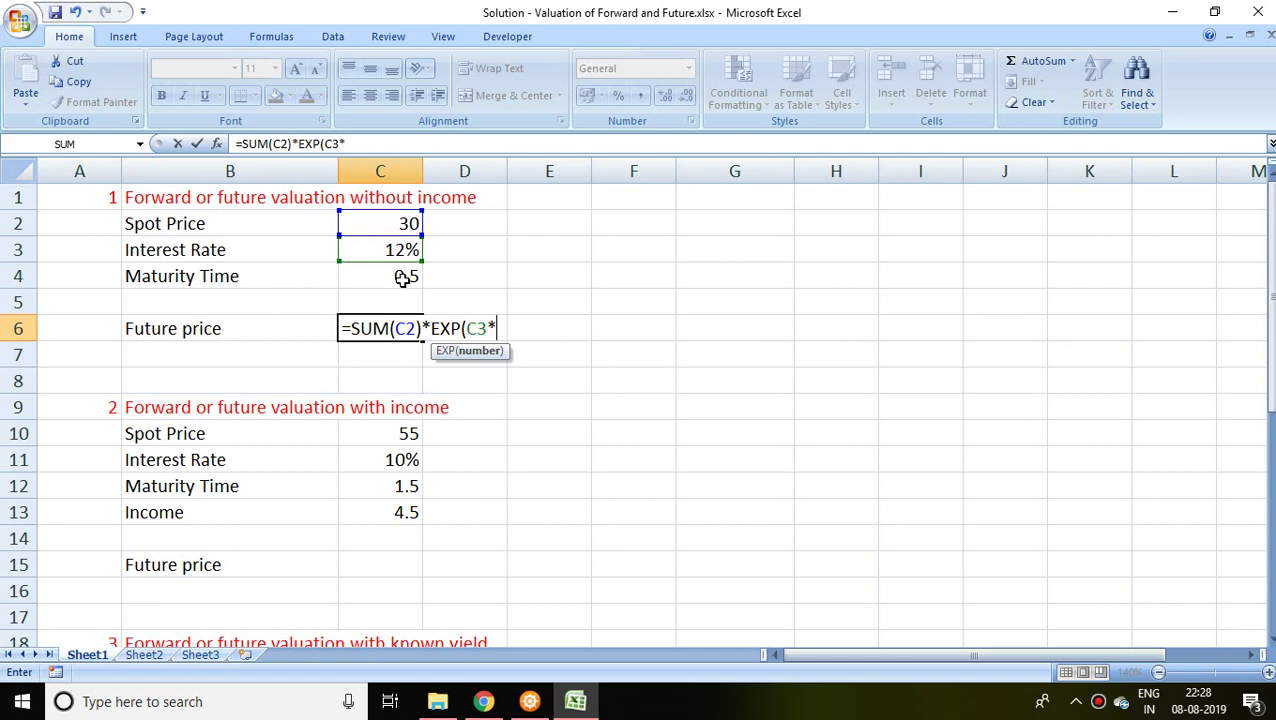
pyautogui.click(402, 279)
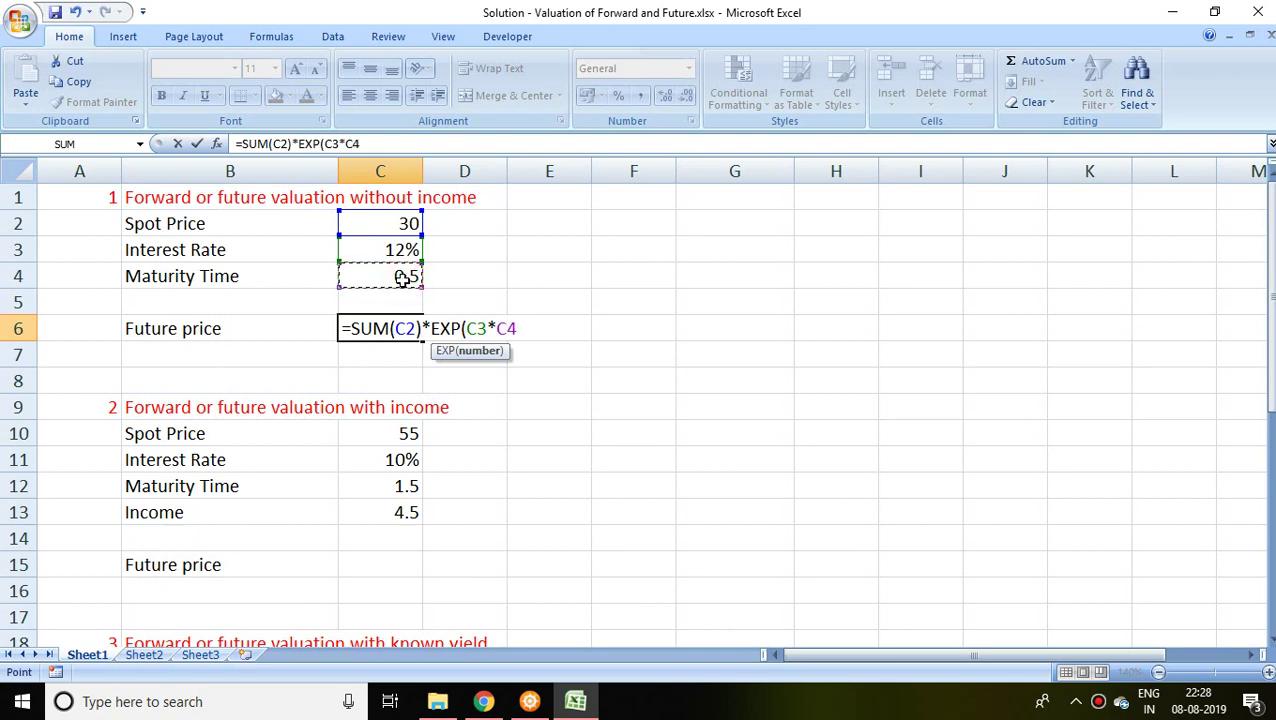
pyautogui.write(')')
pyautogui.press('Return')
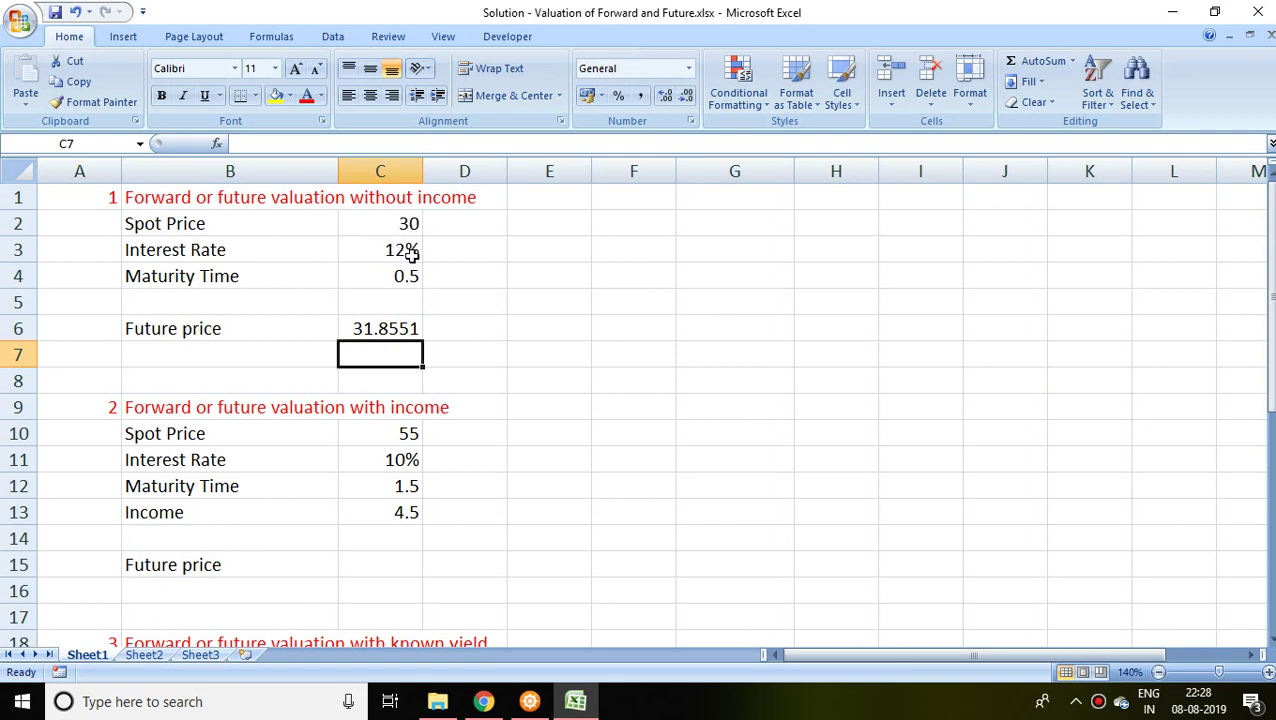
# Review the future price formula in C6 and the spot price, interest rate, maturity time and income inputs in C10:C13
pyautogui.click(388, 331)
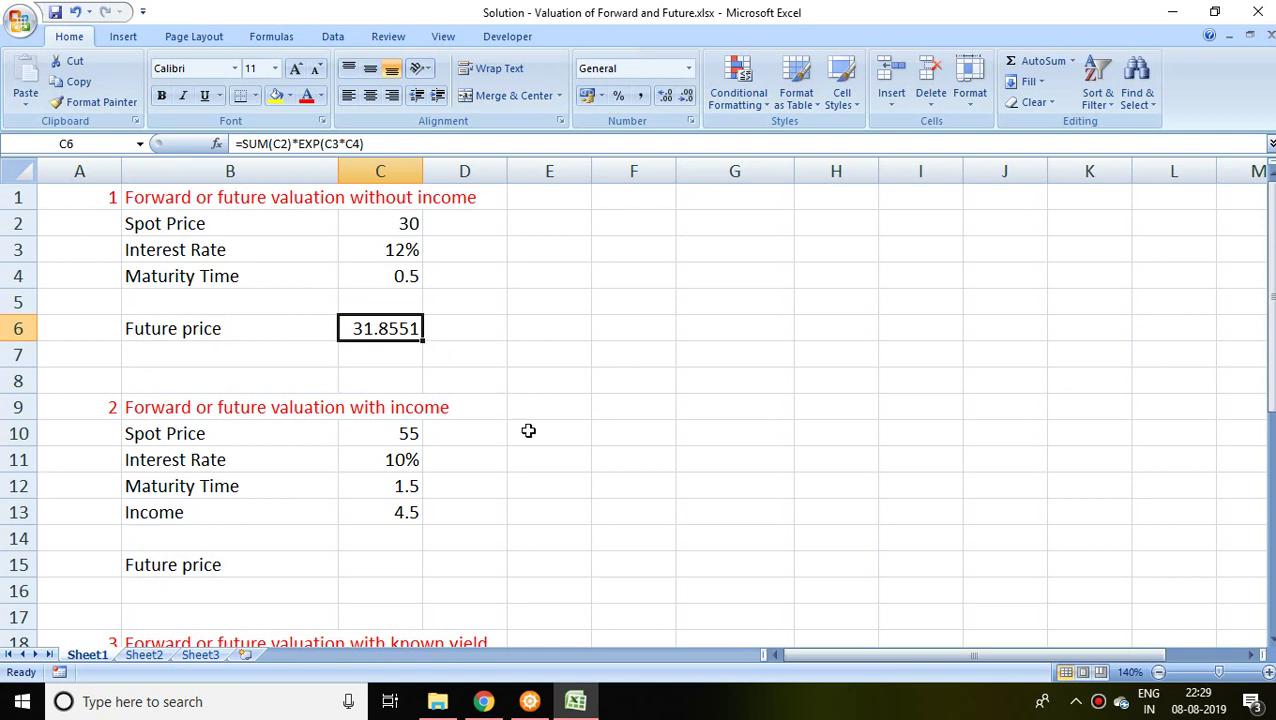
pyautogui.press('Down')
pyautogui.press('Down')
pyautogui.press('Down')
pyautogui.press('Down')
pyautogui.press('Down')
pyautogui.press('Down')
pyautogui.press('Down')
pyautogui.press('Down')
pyautogui.press('Down')
pyautogui.press('Down')
pyautogui.press('Down')
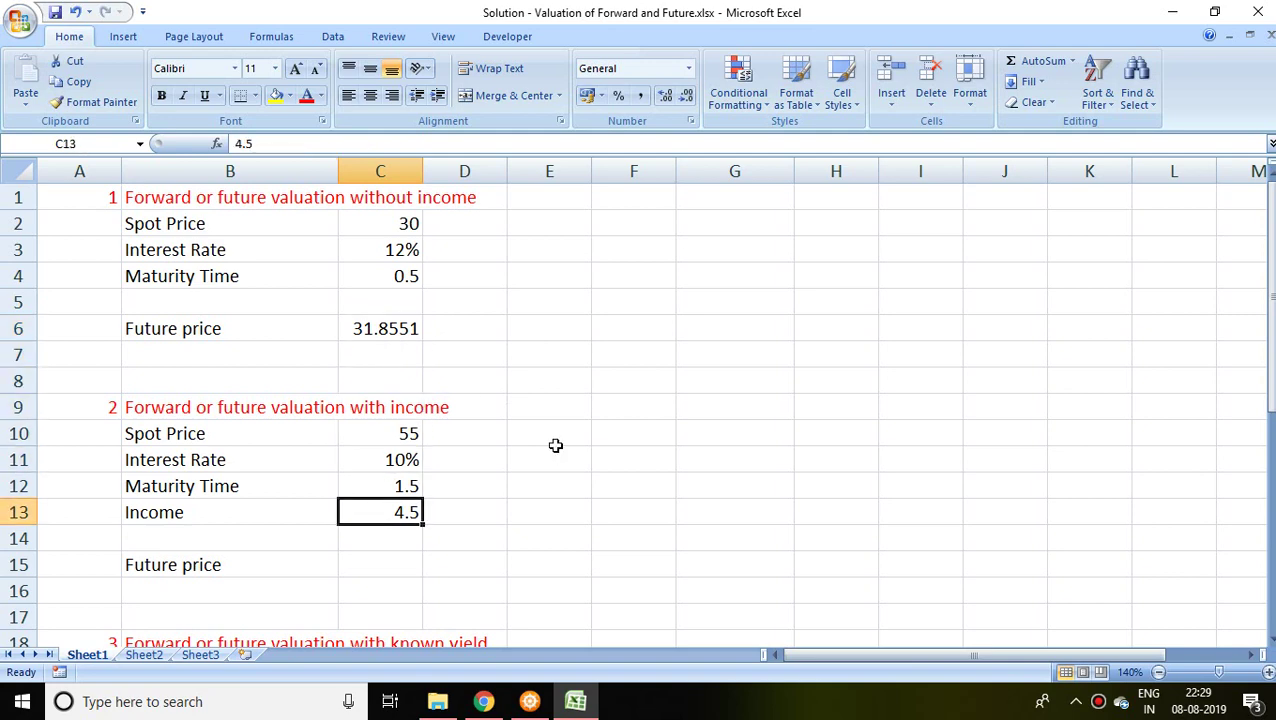
pyautogui.press('Up')
pyautogui.press('Up')
pyautogui.press('Up')
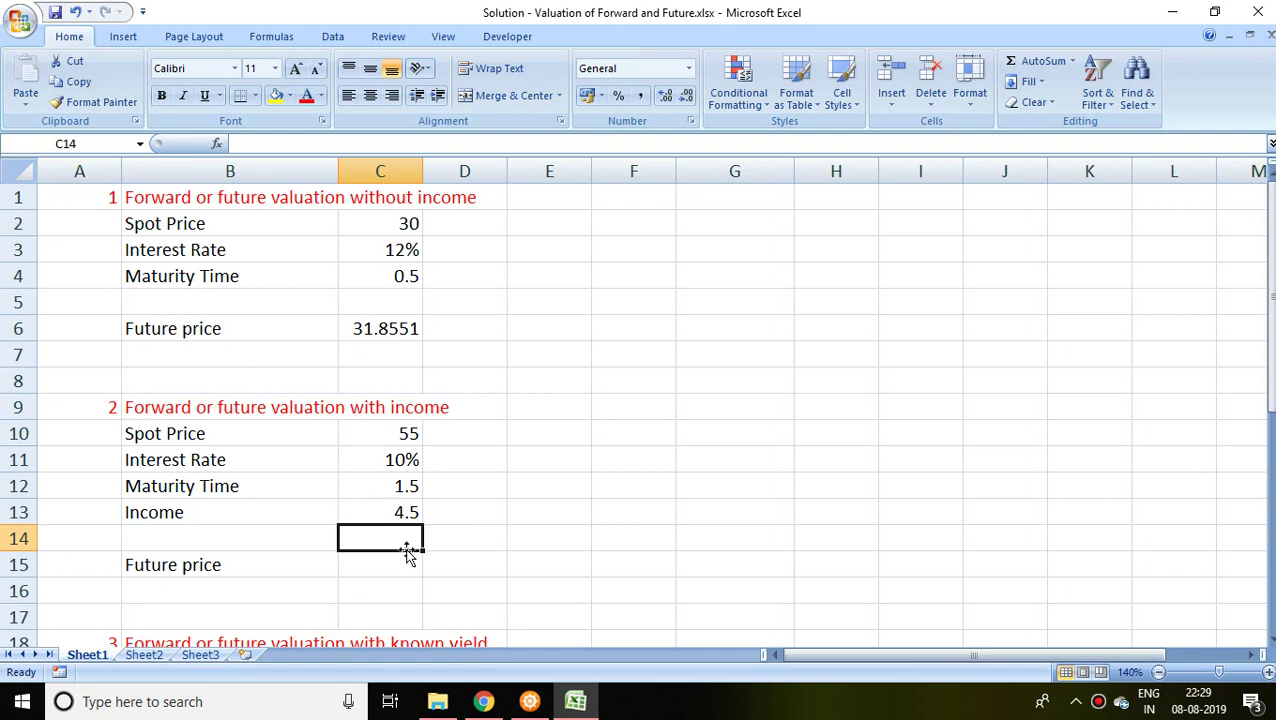
# Start the with-income future price formula in C15 as =SUM(C10-(C13, subtracting the income from the spot price
pyautogui.press('Down')
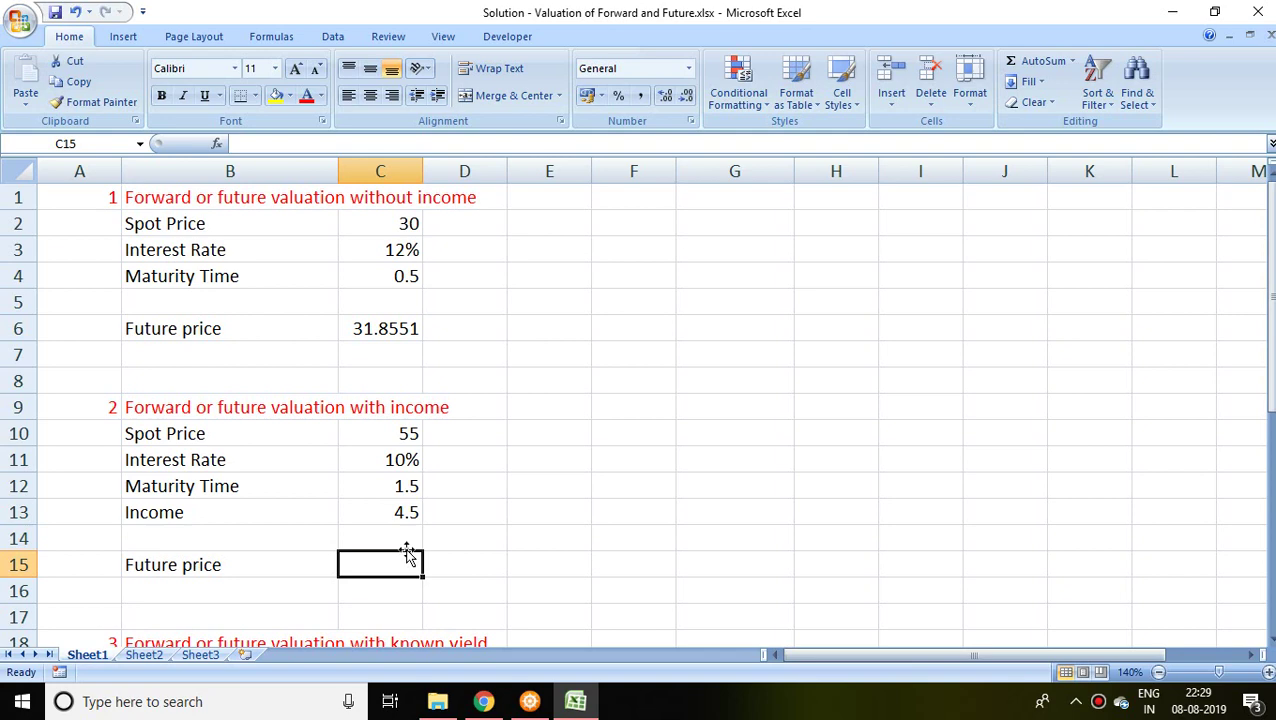
pyautogui.write('=')
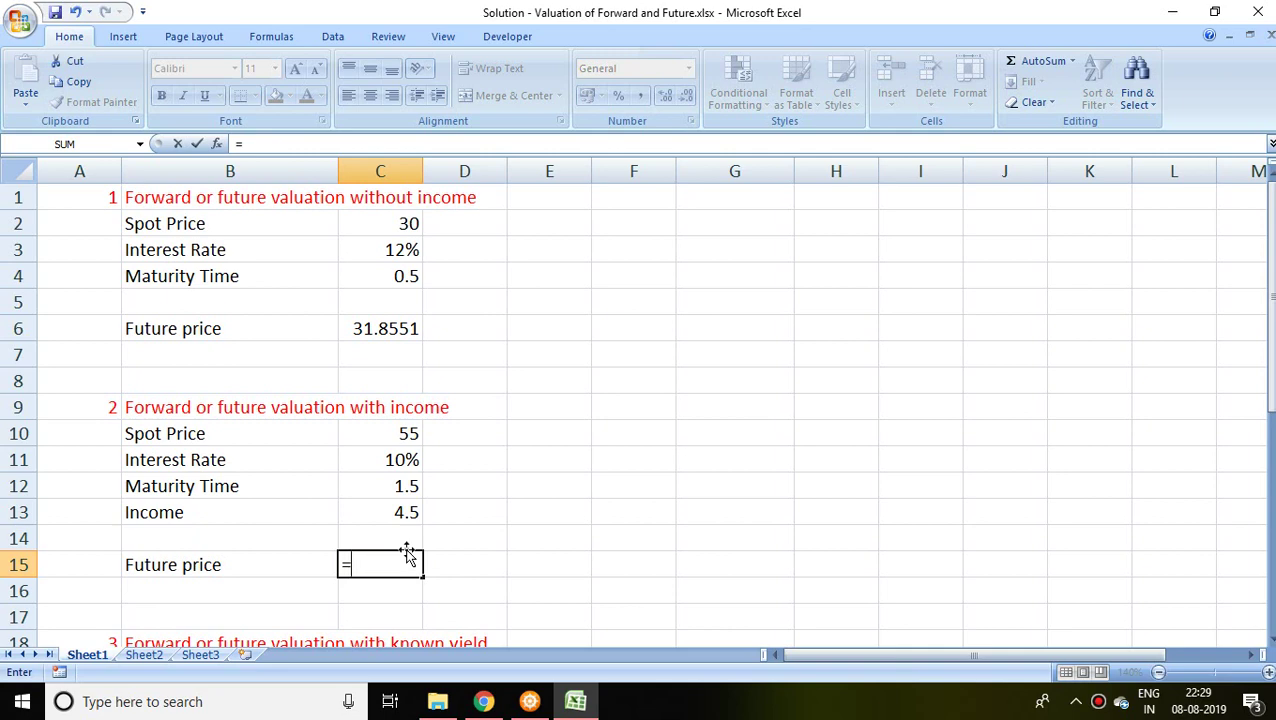
pyautogui.write('sum')
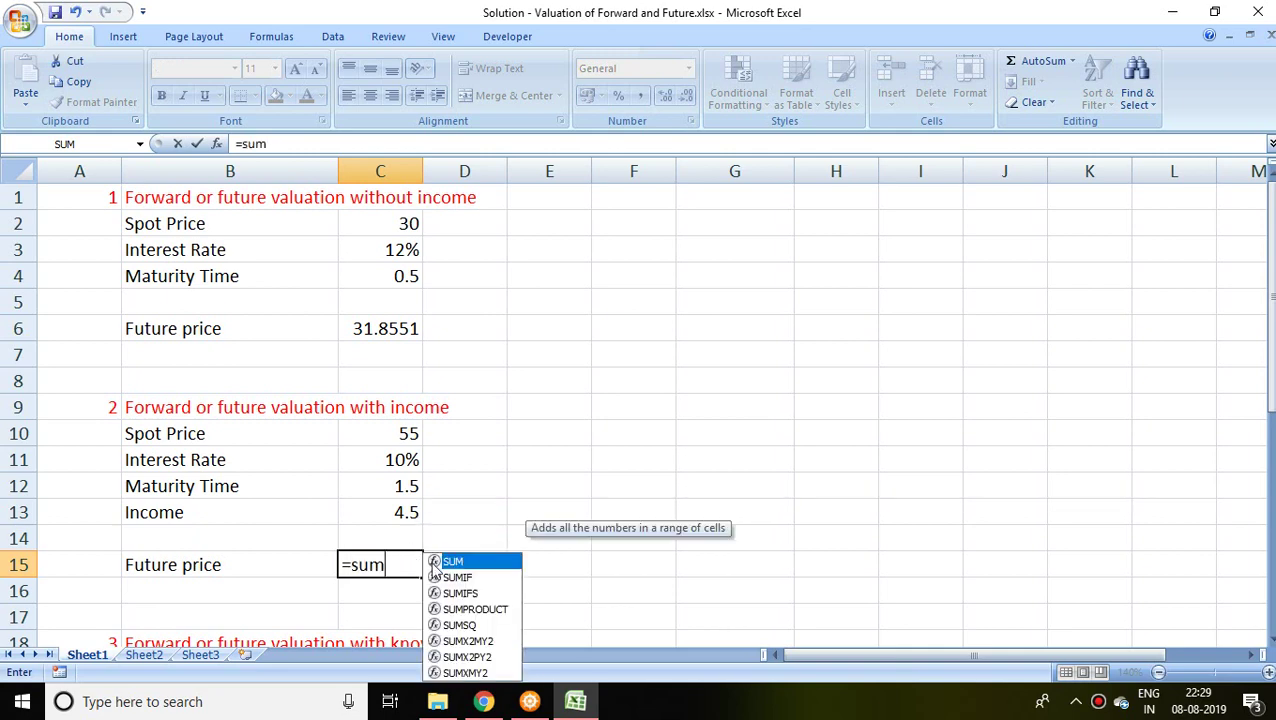
pyautogui.doubleClick(452, 562)
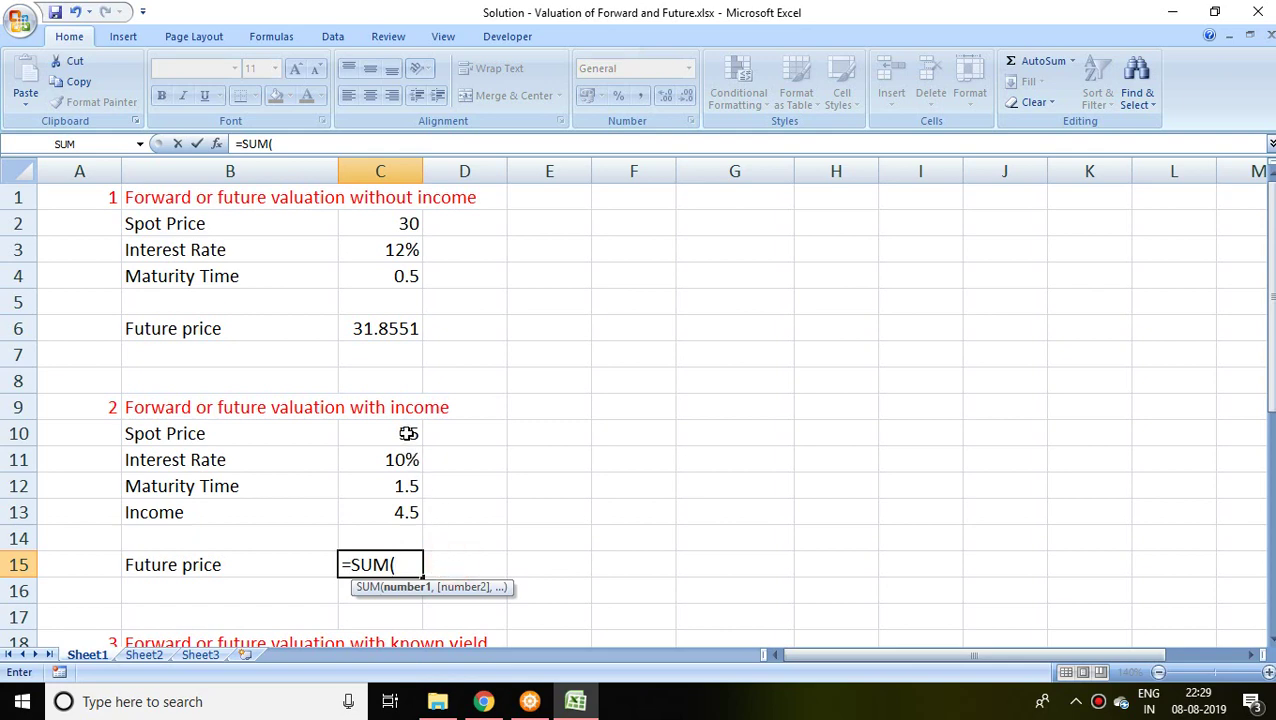
pyautogui.click(408, 433)
pyautogui.write('-')
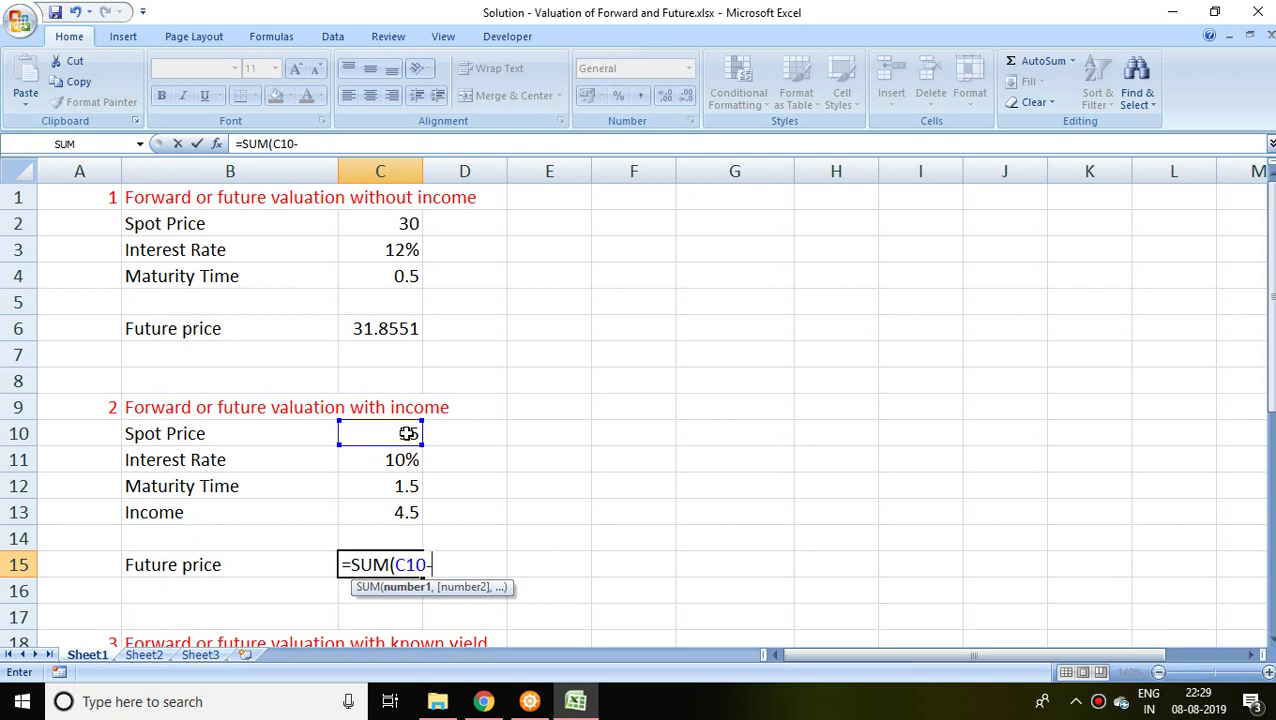
pyautogui.write('(')
pyautogui.click(405, 508)
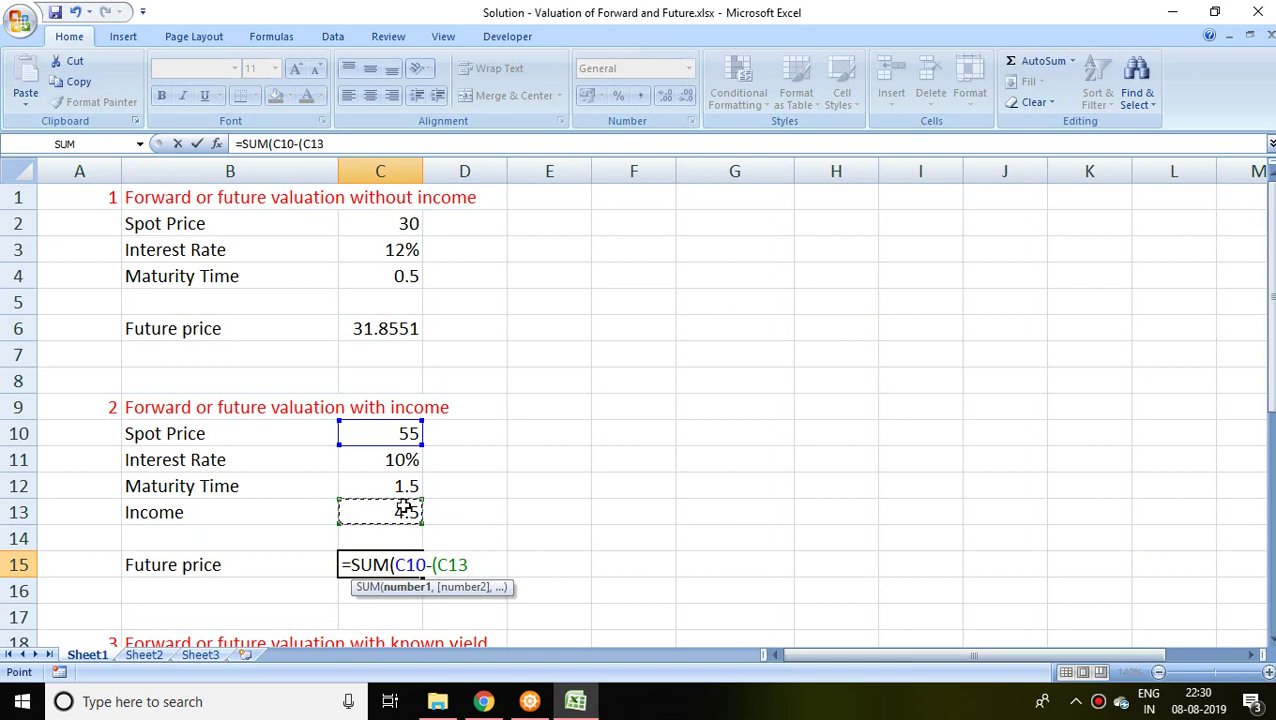
# Discount the income term in the C15 formula by multiplying C13 by EXP(-1*C11*C12)
pyautogui.write('*exp')
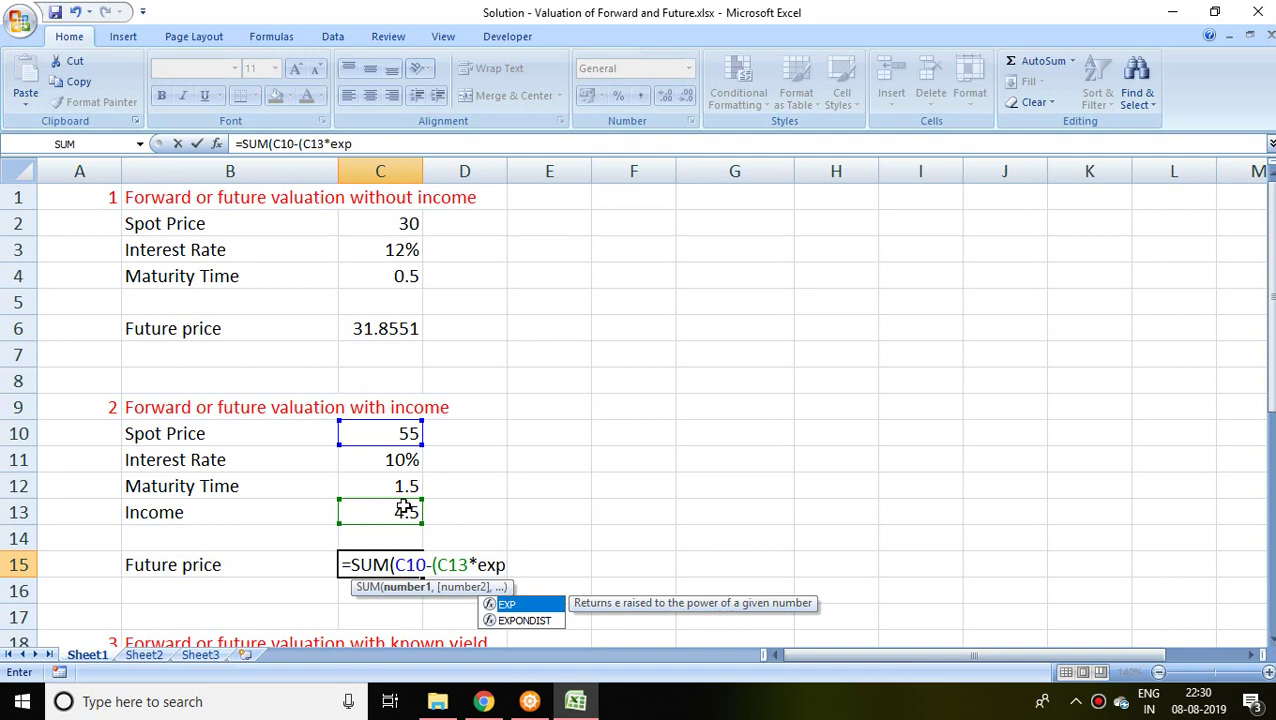
pyautogui.press('Tab')
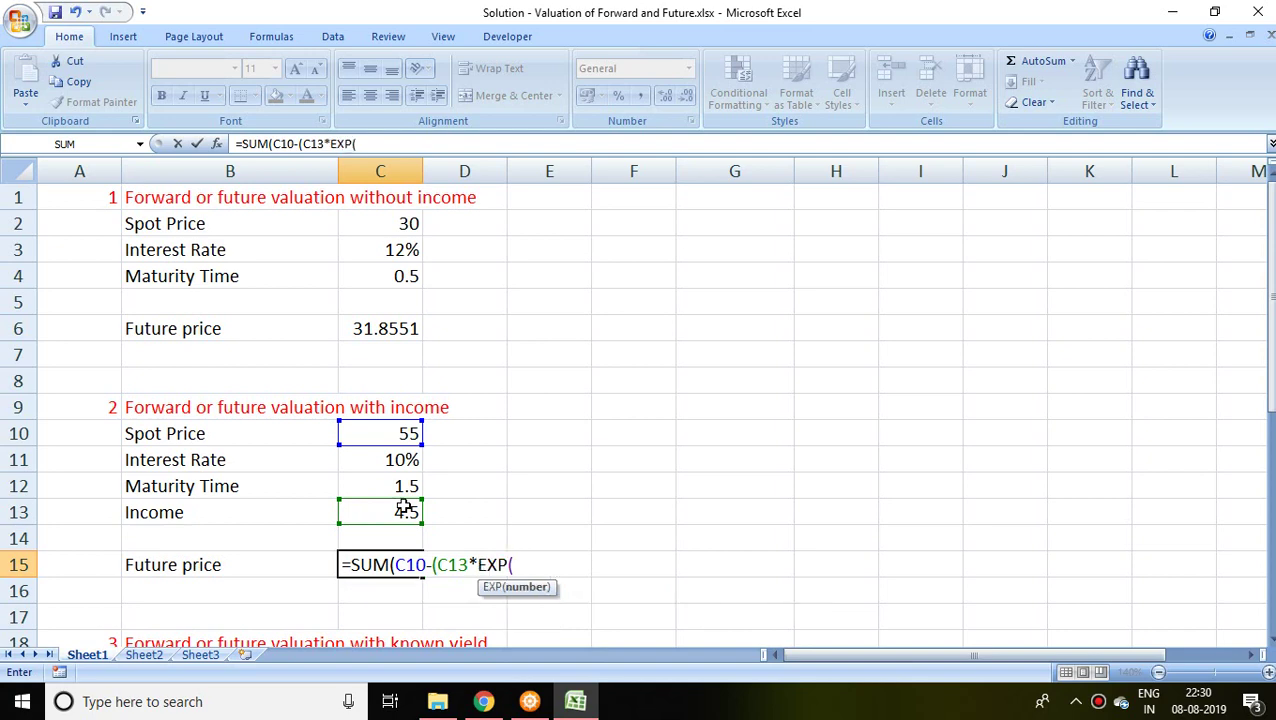
pyautogui.write('-1*')
pyautogui.click(400, 460)
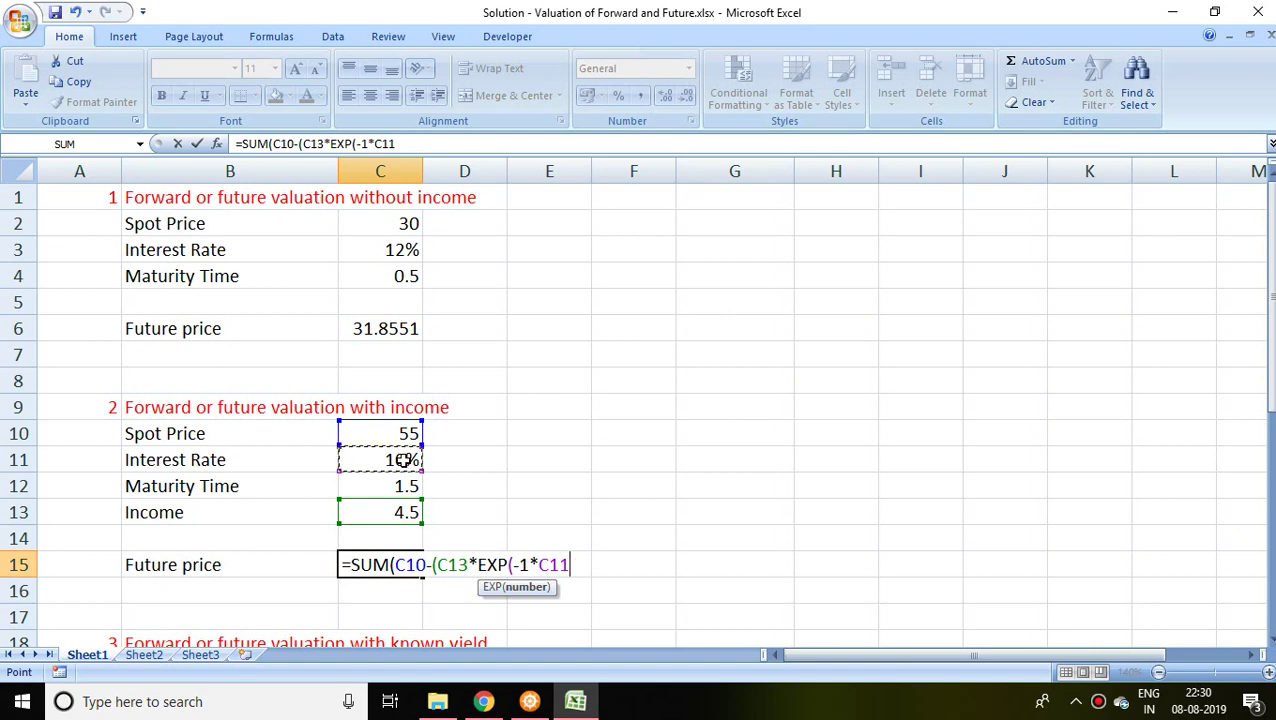
pyautogui.write('*')
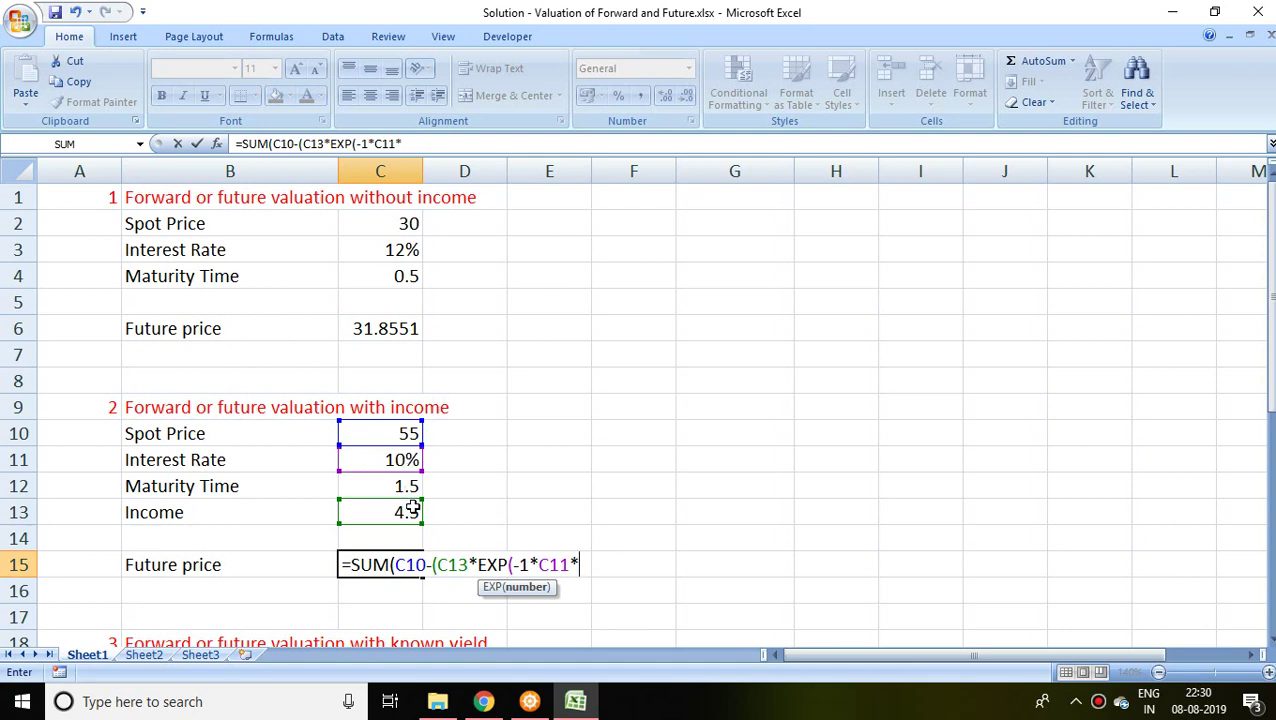
pyautogui.click(408, 487)
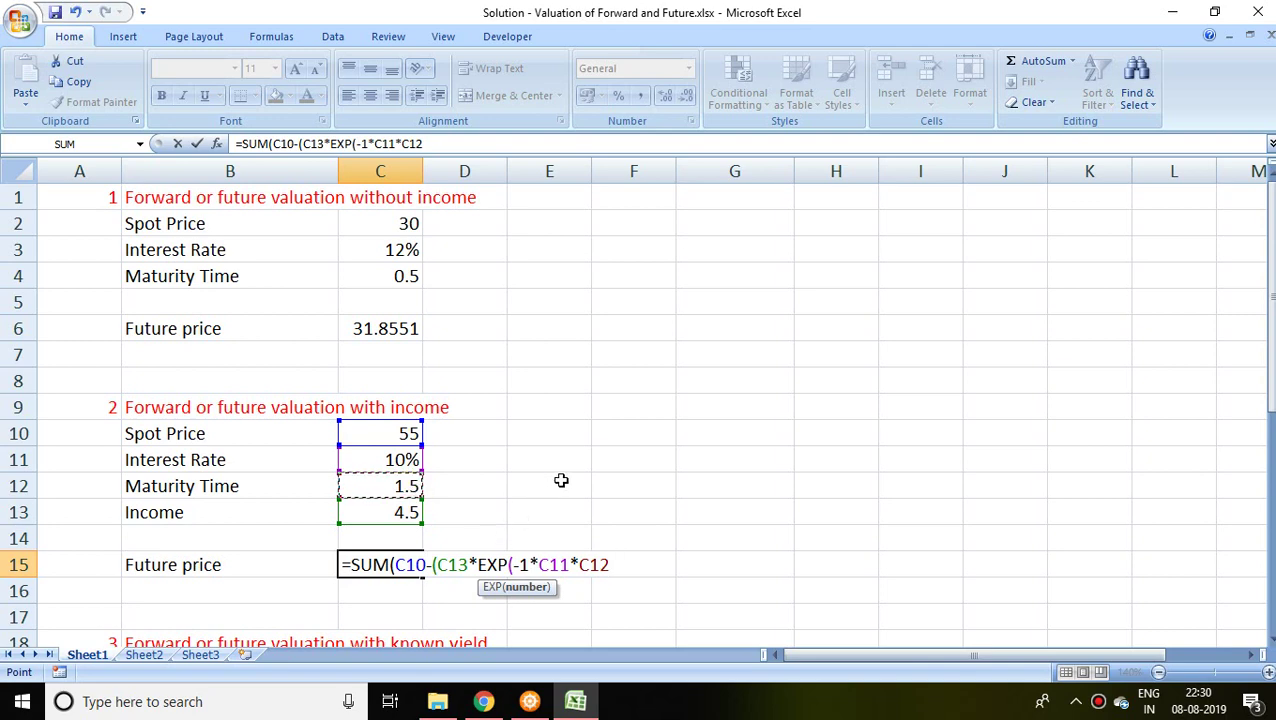
pyautogui.write(')')
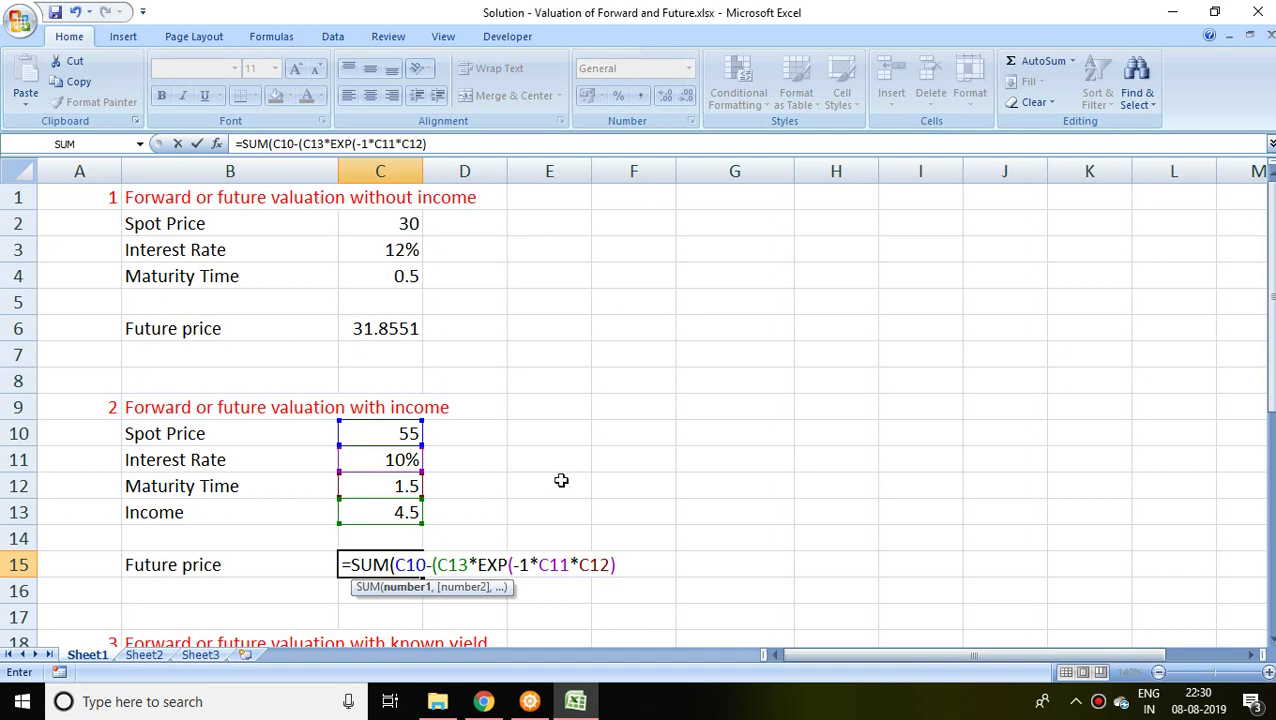
# Extend the with-income formula in C15 with a growth factor EXP of the interest rate C11 times the maturity time C12
pyautogui.write(')*exp')
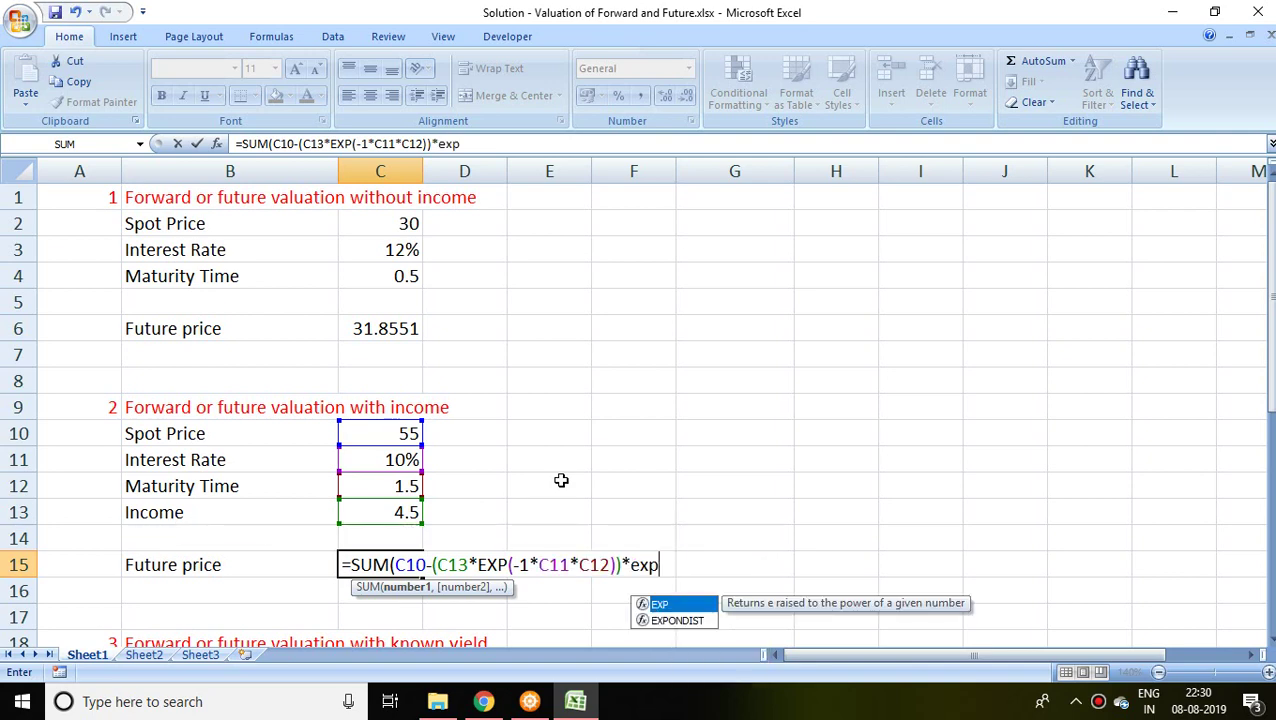
pyautogui.press('Tab')
pyautogui.write('(')
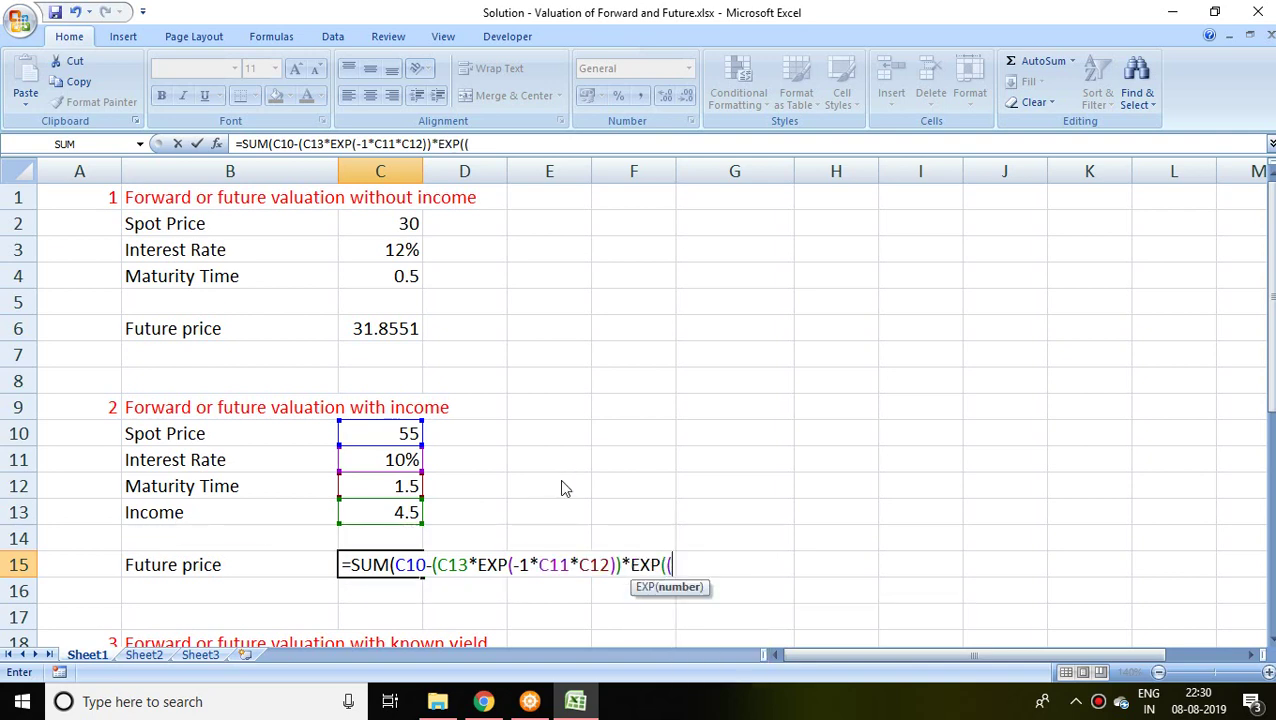
pyautogui.click(393, 461)
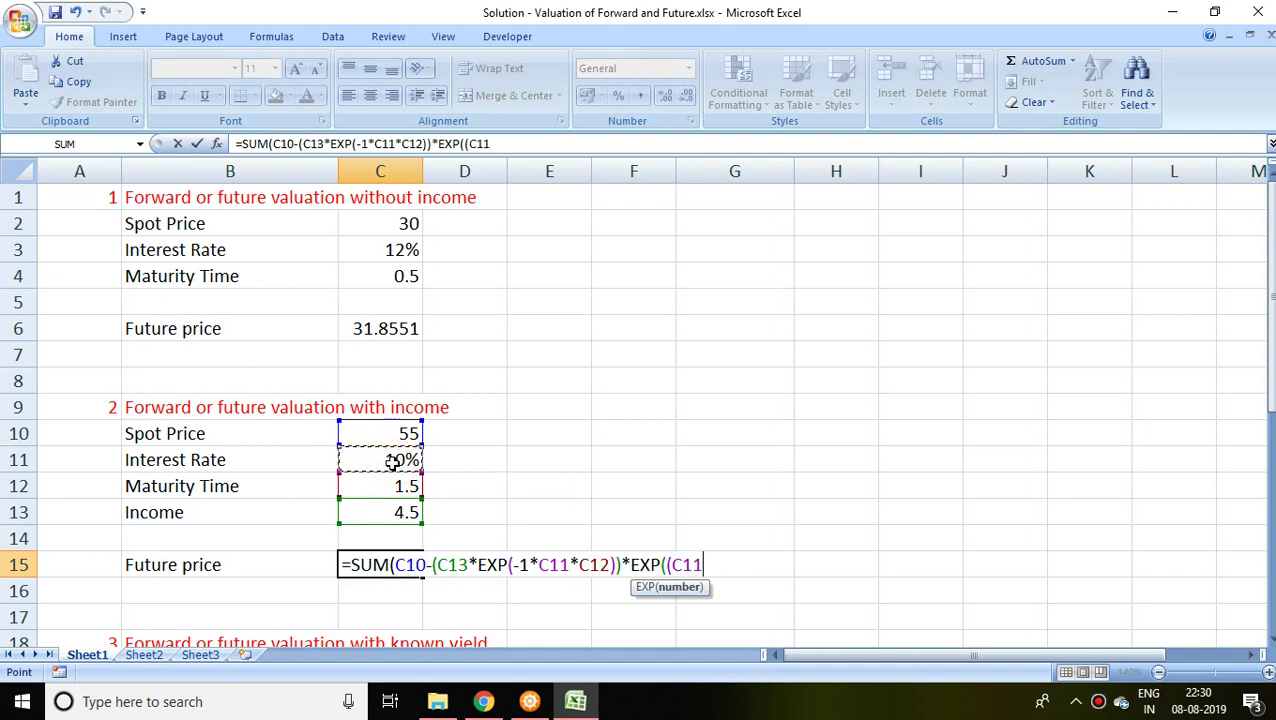
pyautogui.write('*')
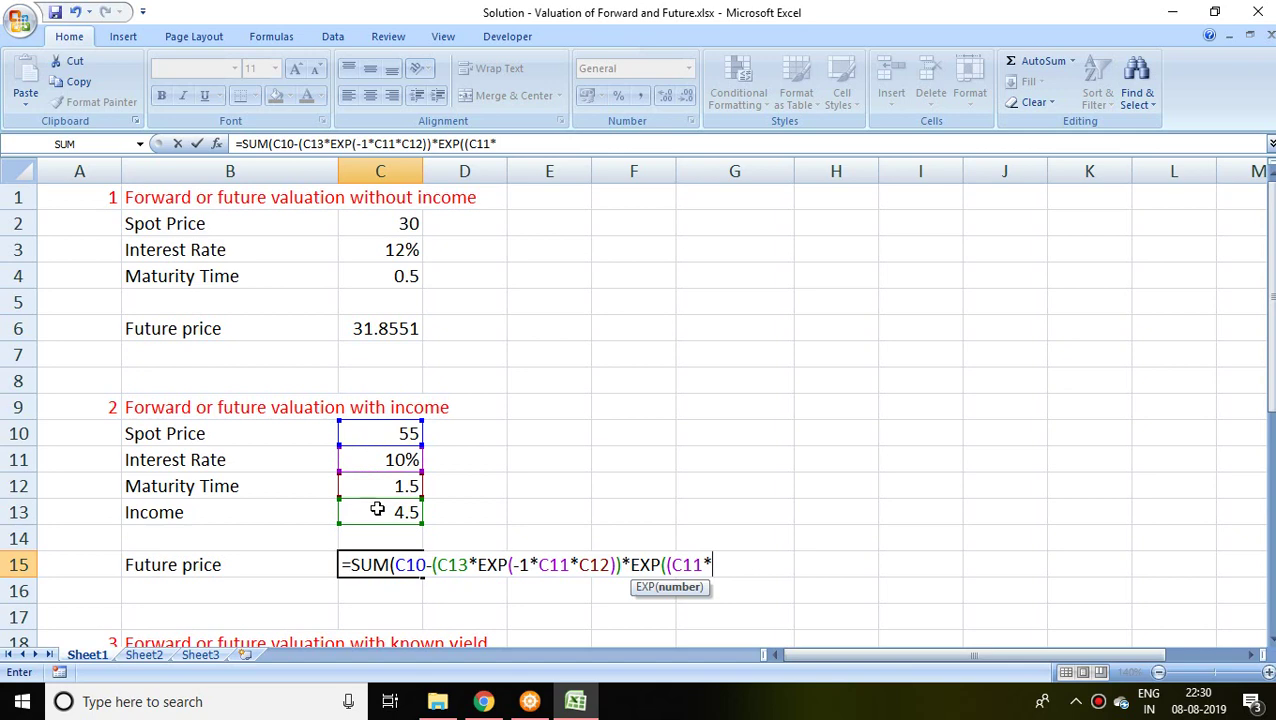
pyautogui.click(390, 491)
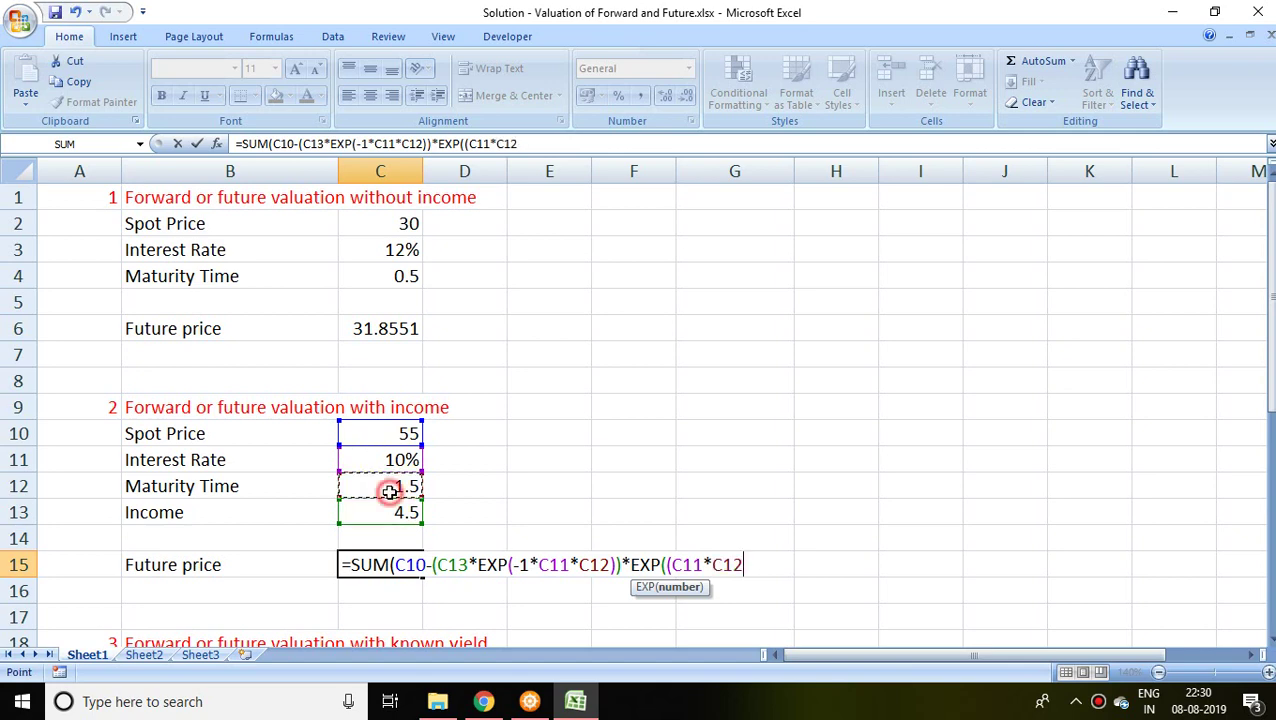
# Remove the extra opening parenthesis before the last C11 in the C15 formula, close both remaining parentheses and enter it
pyautogui.click(673, 563)
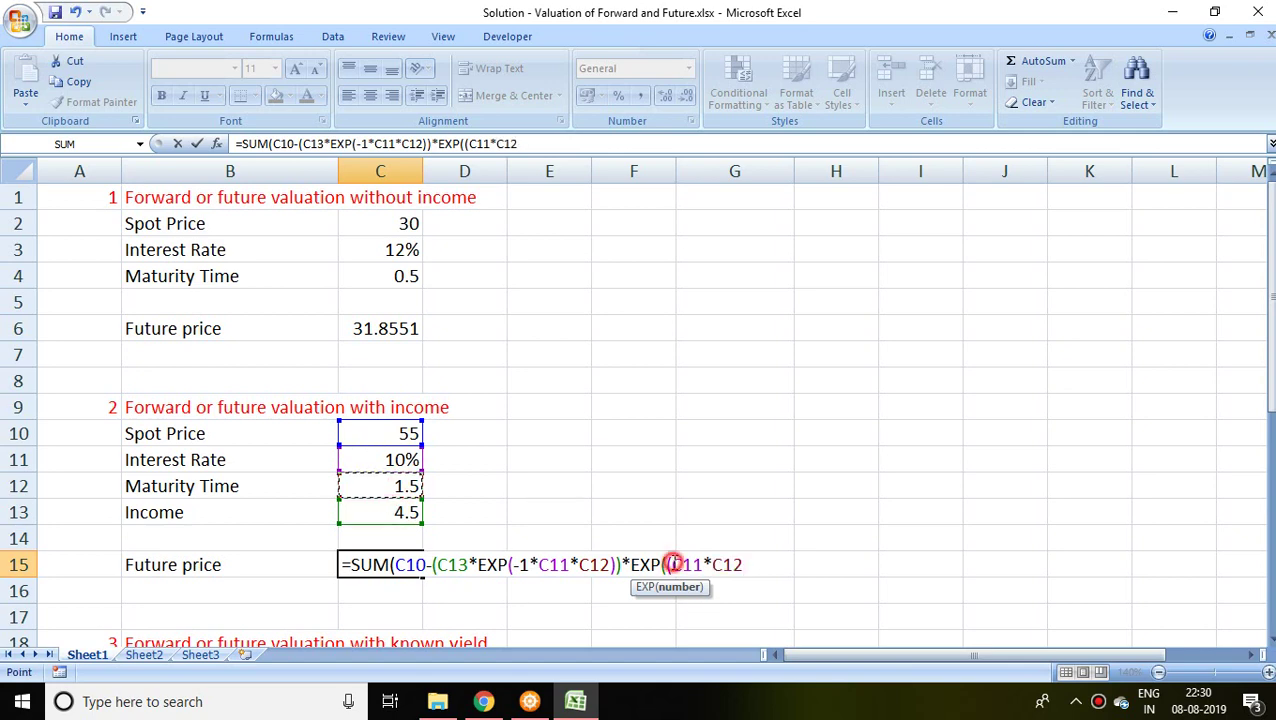
pyautogui.press('BackSpace')
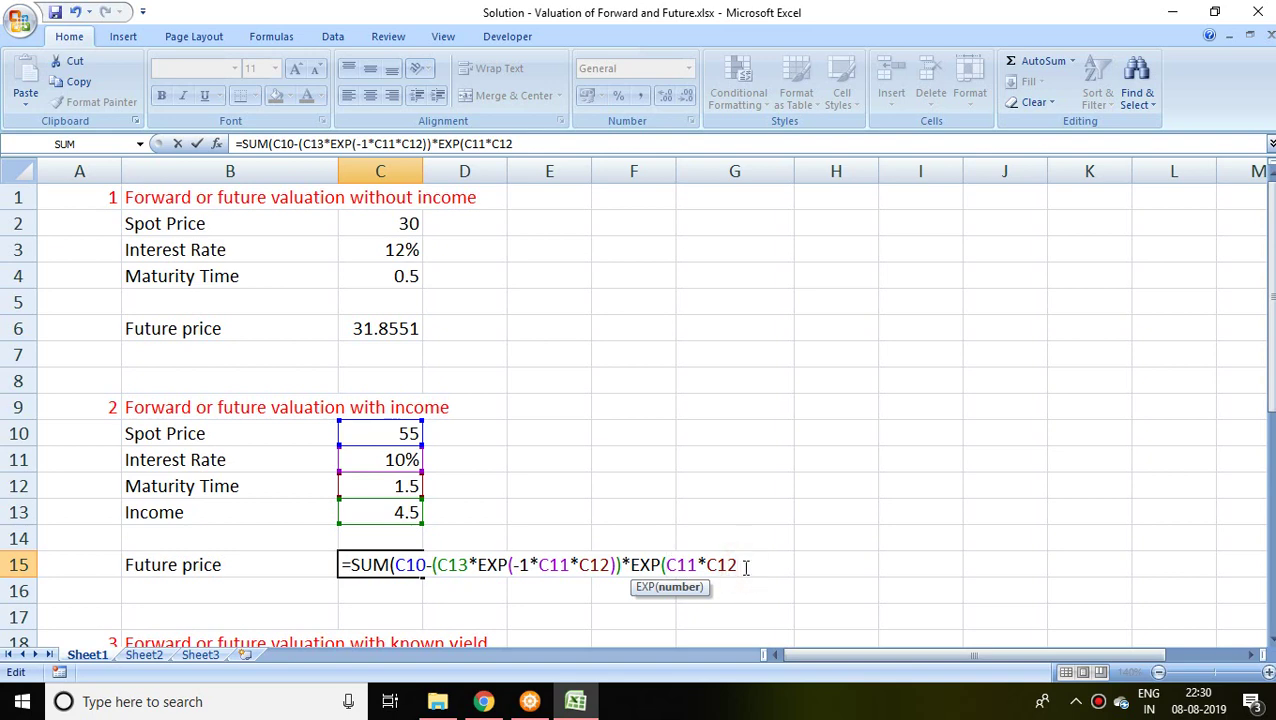
pyautogui.write('))')
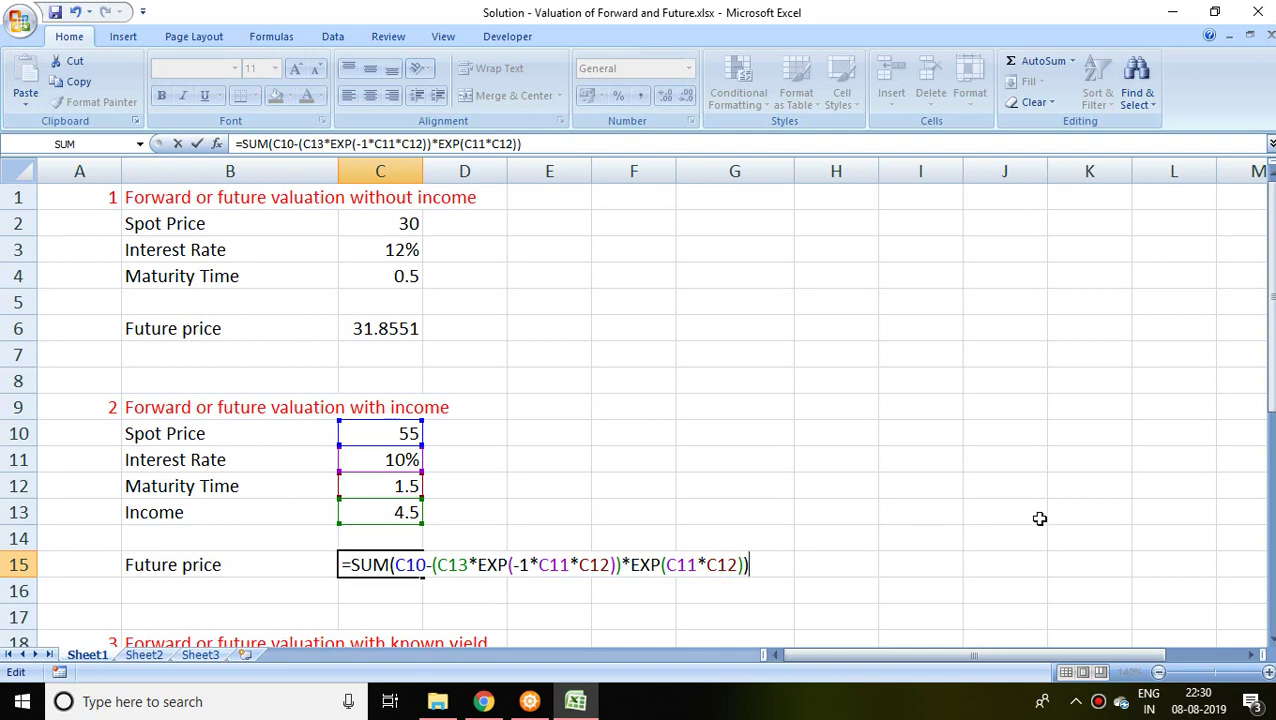
pyautogui.press('Return')
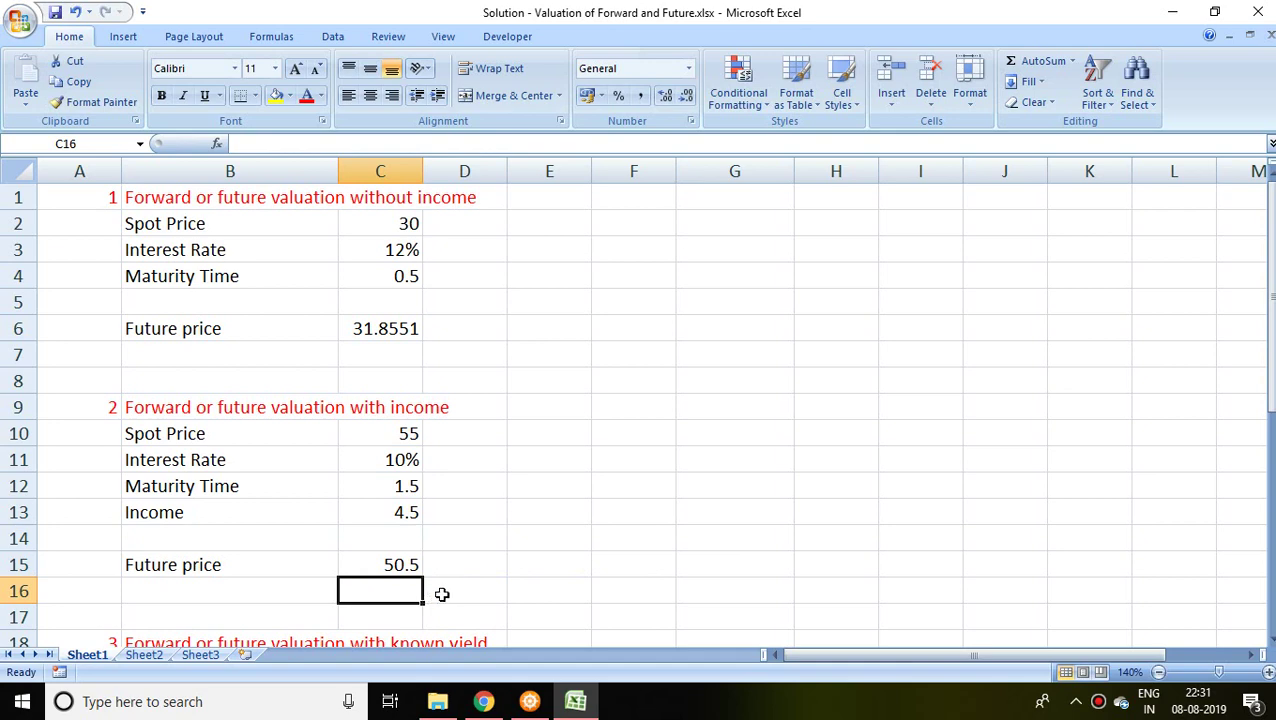
# Review the future price formula in C15 and the spot price, interest rate, yield and maturity time inputs in C19:C22
pyautogui.click(392, 564)
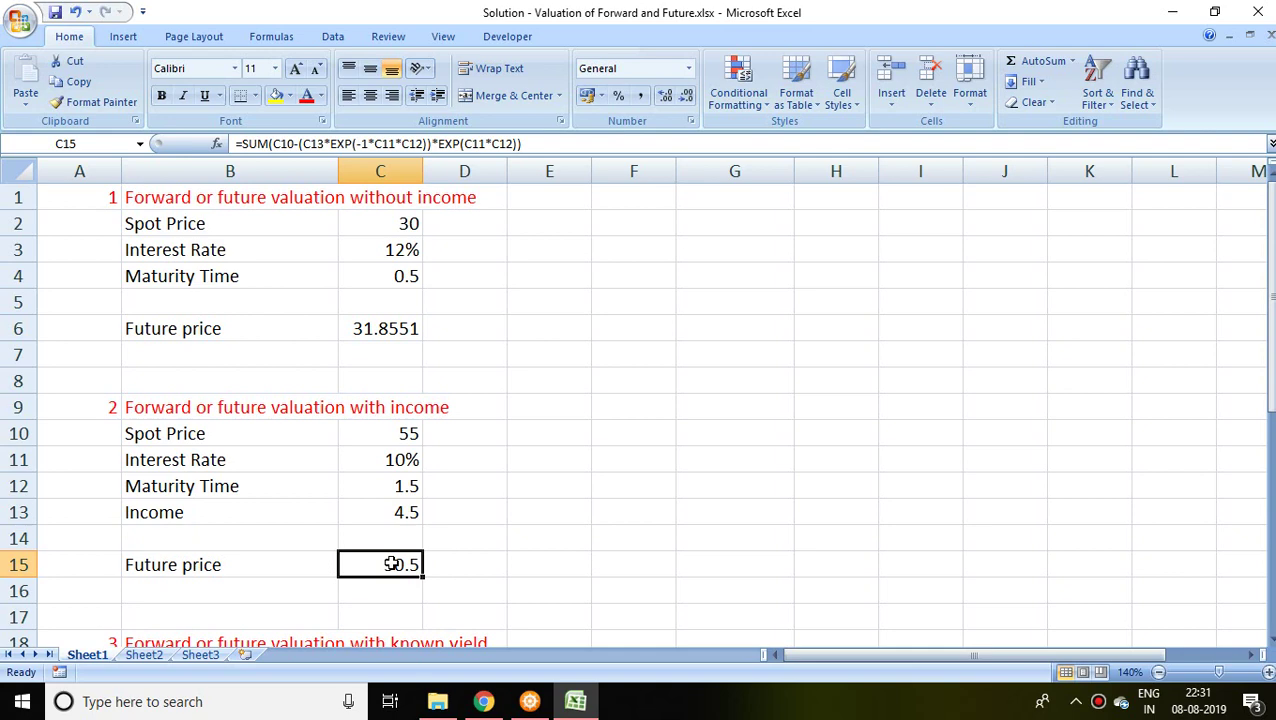
pyautogui.press('Down')
pyautogui.press('Down')
pyautogui.press('Down')
pyautogui.press('Down')
pyautogui.press('Down')
pyautogui.press('Down')
pyautogui.press('Down')
pyautogui.press('Down')
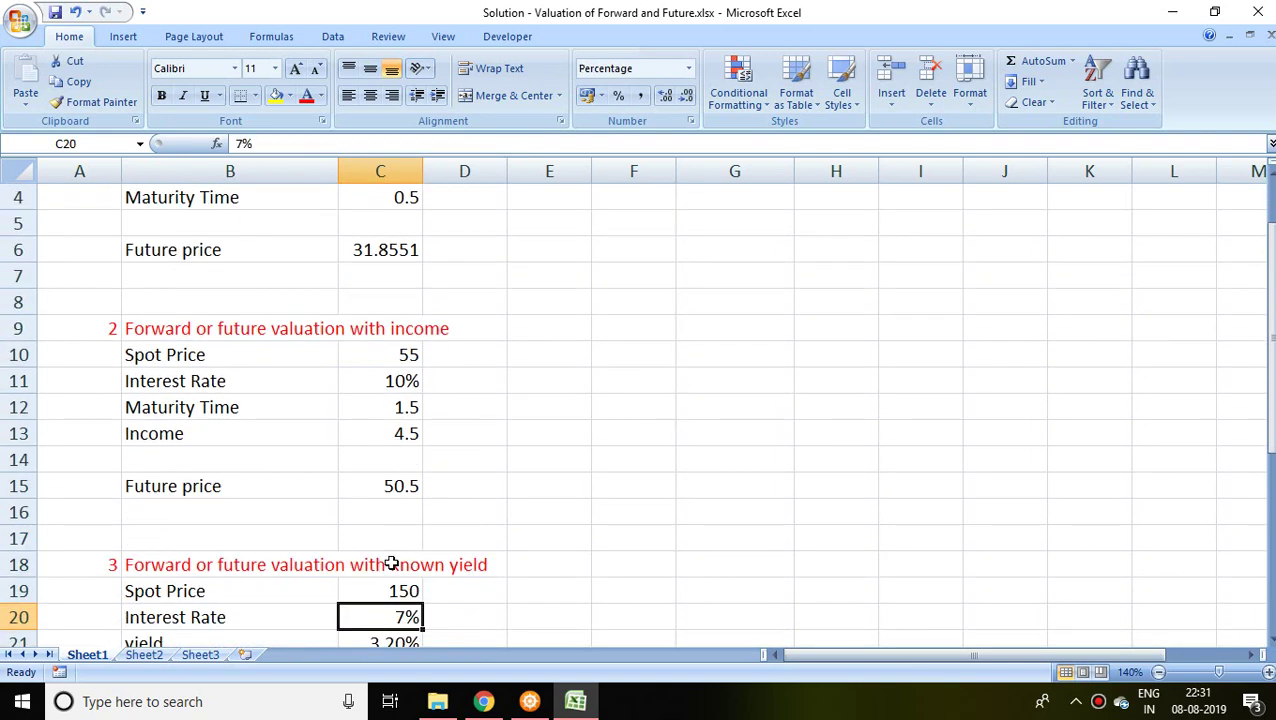
pyautogui.scroll(-1, 392, 564)
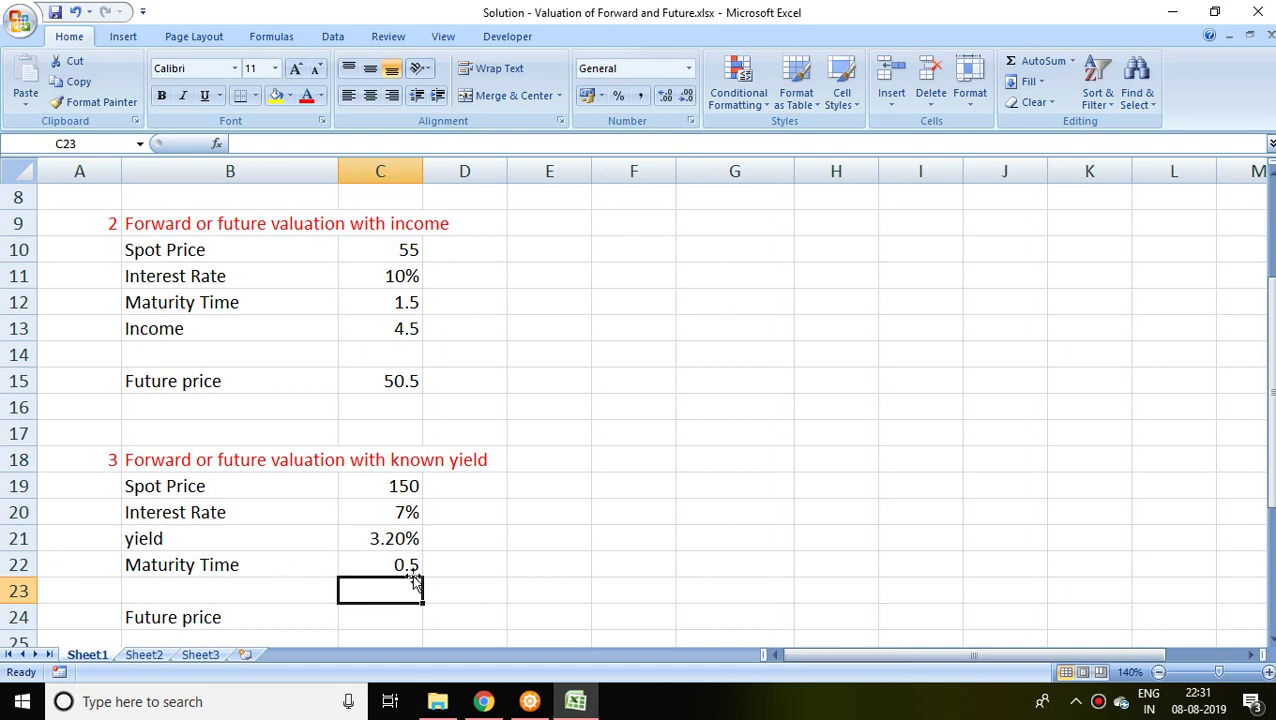
pyautogui.press('Down')
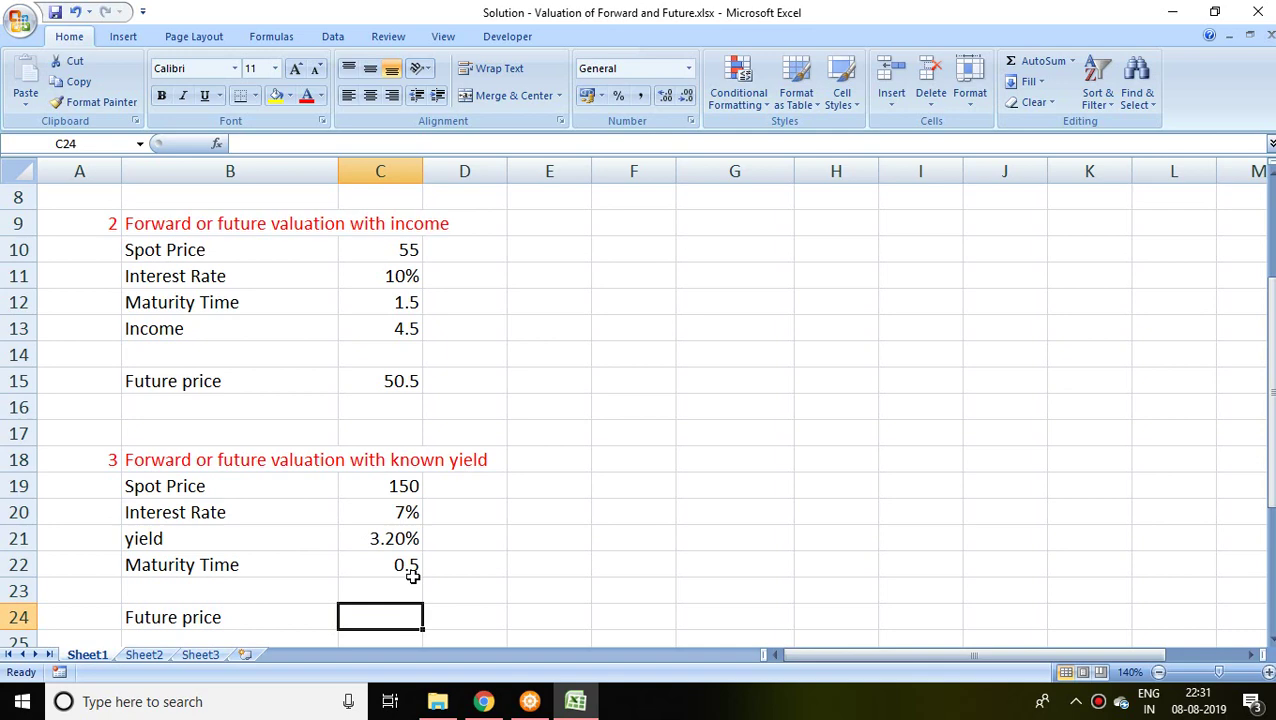
pyautogui.press('Up')
# Start the known-yield future price formula in C24 as =SUM(C19*EXP(, using the spot price
pyautogui.click(375, 613)
pyautogui.write('=sum')
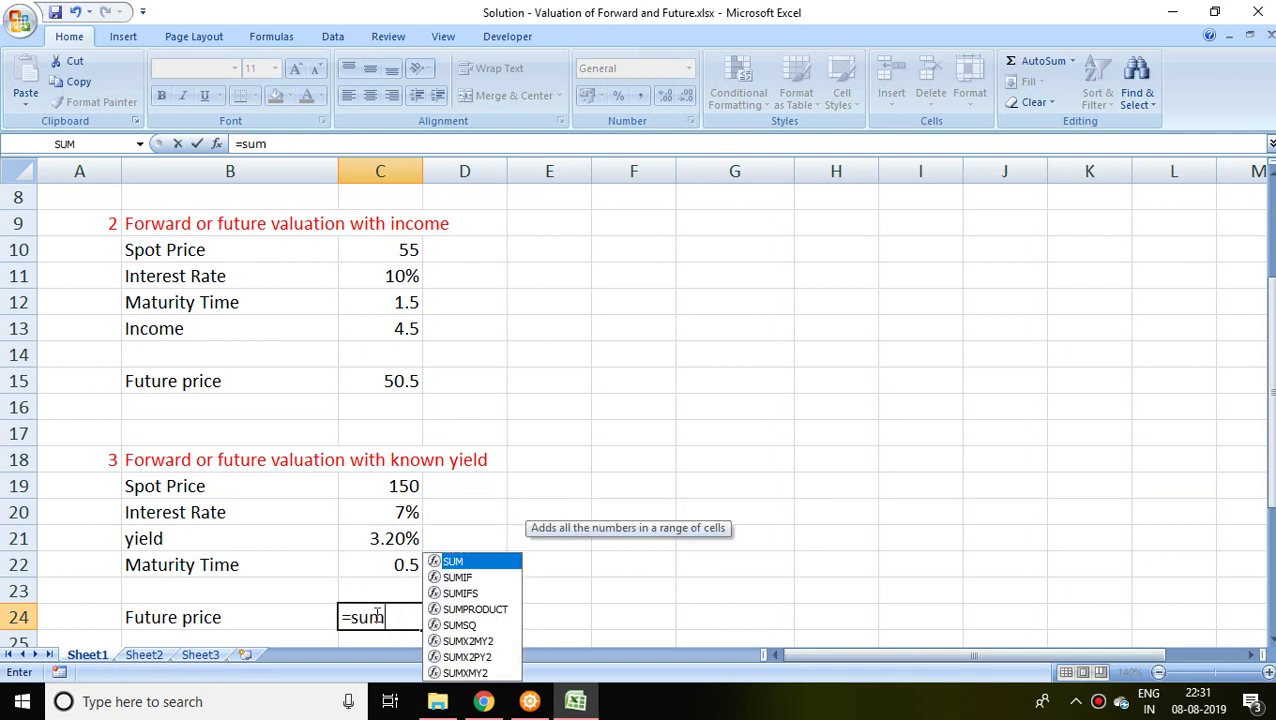
pyautogui.press('Tab')
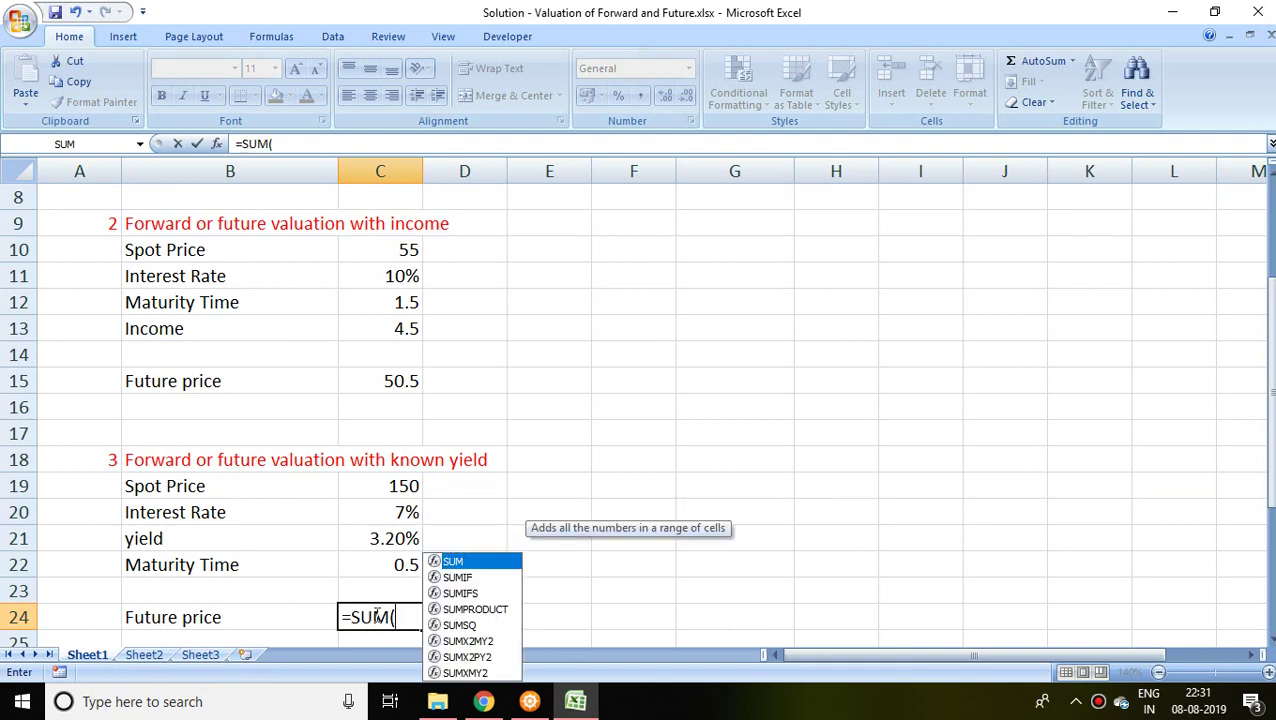
pyautogui.click(407, 485)
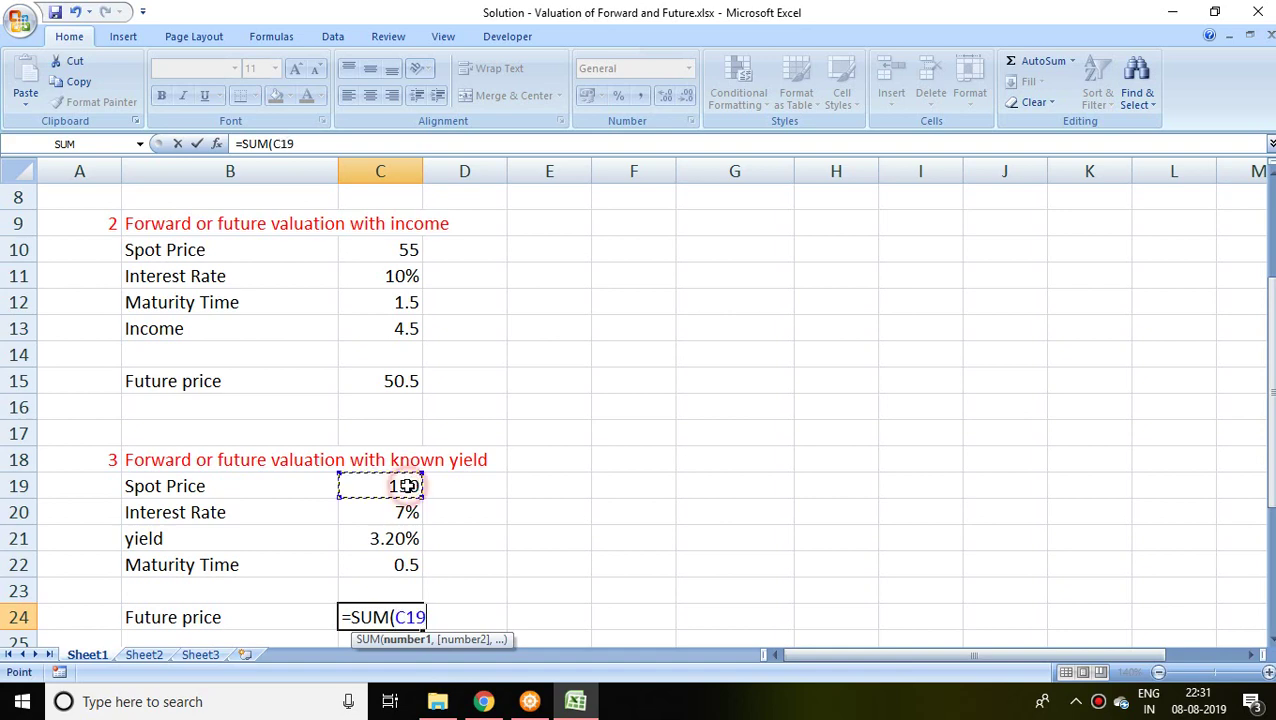
pyautogui.write('*')
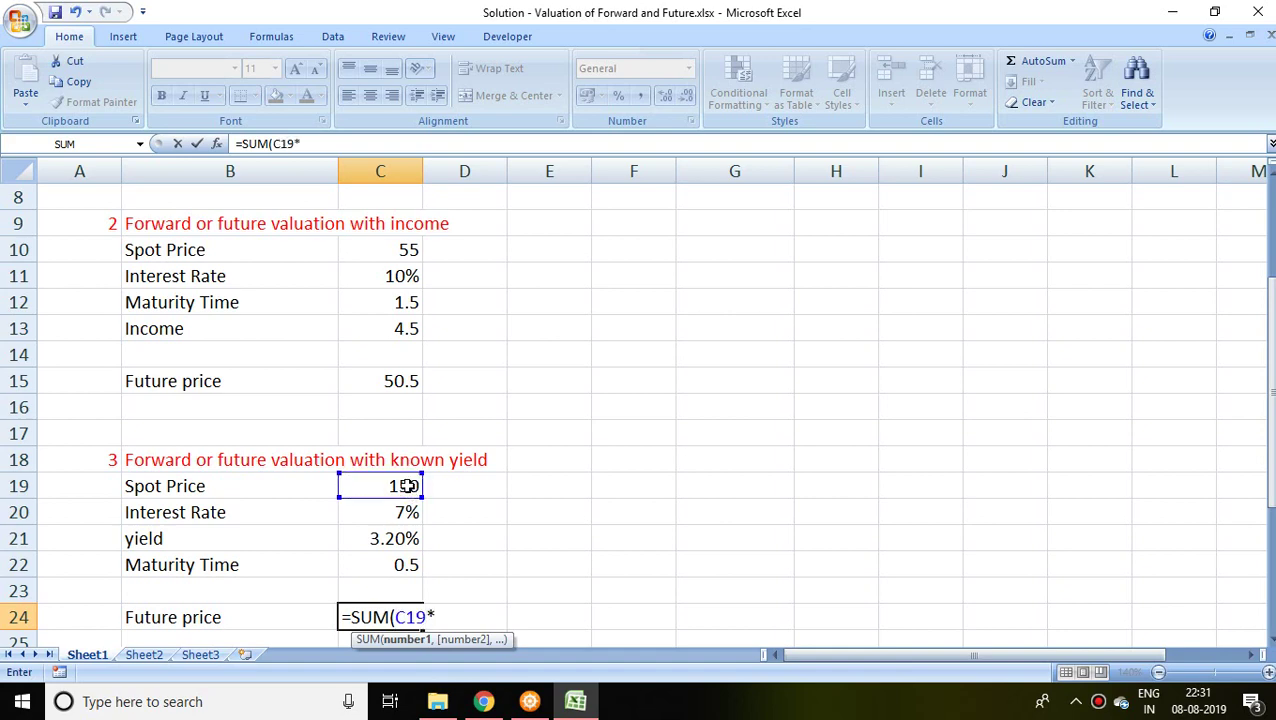
pyautogui.write('exp')
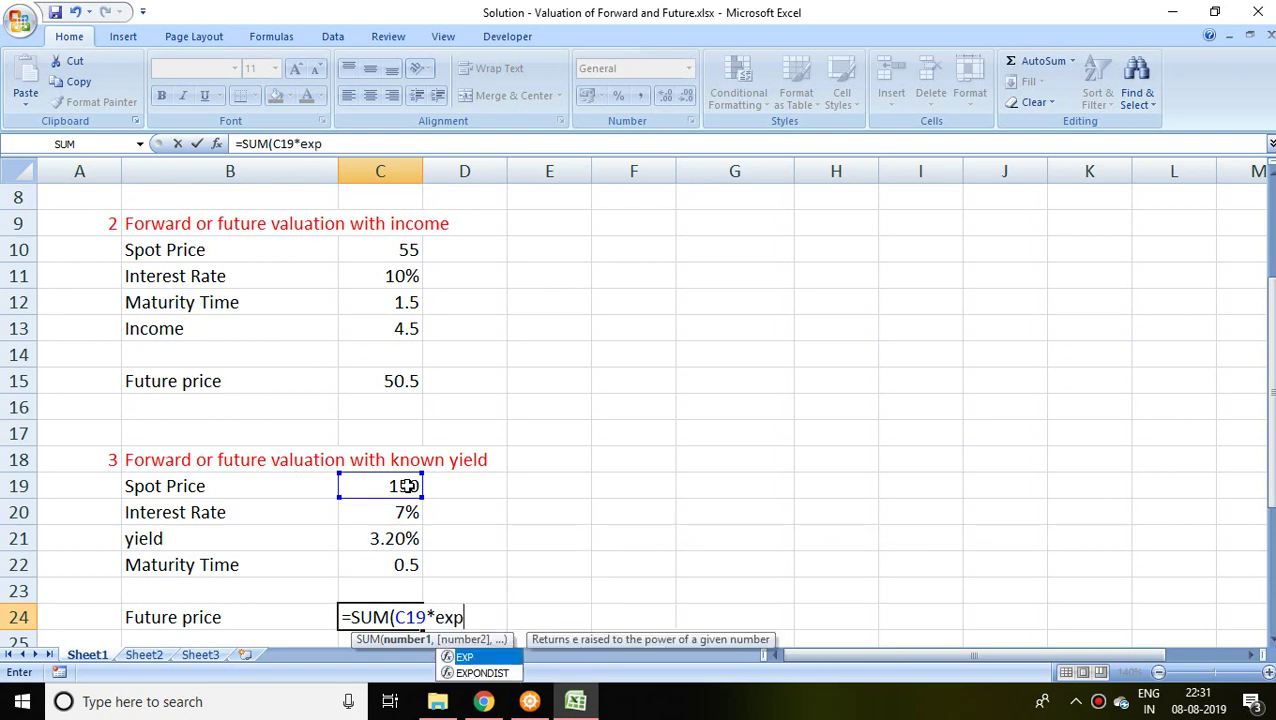
pyautogui.press('Tab')
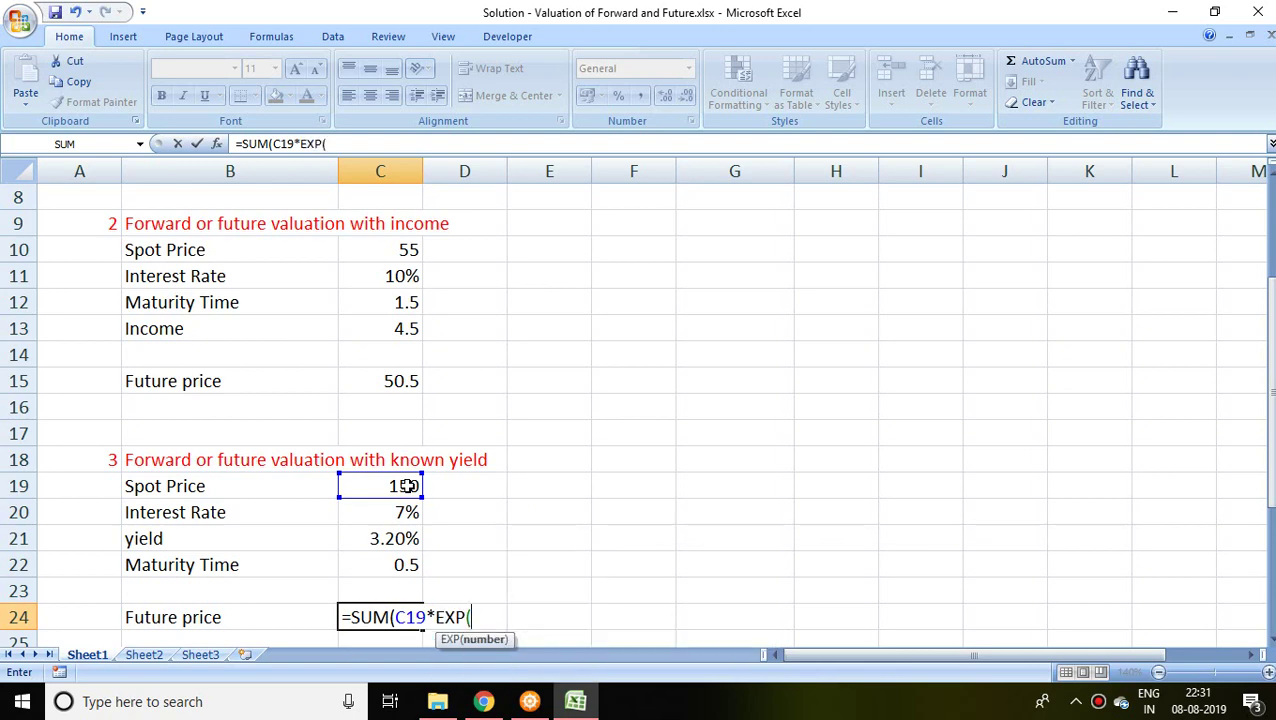
# Complete the C24 formula with the exponent (C20-C21)*C22, netting the yield from the interest rate, and enter it
pyautogui.write('(')
pyautogui.click(407, 512)
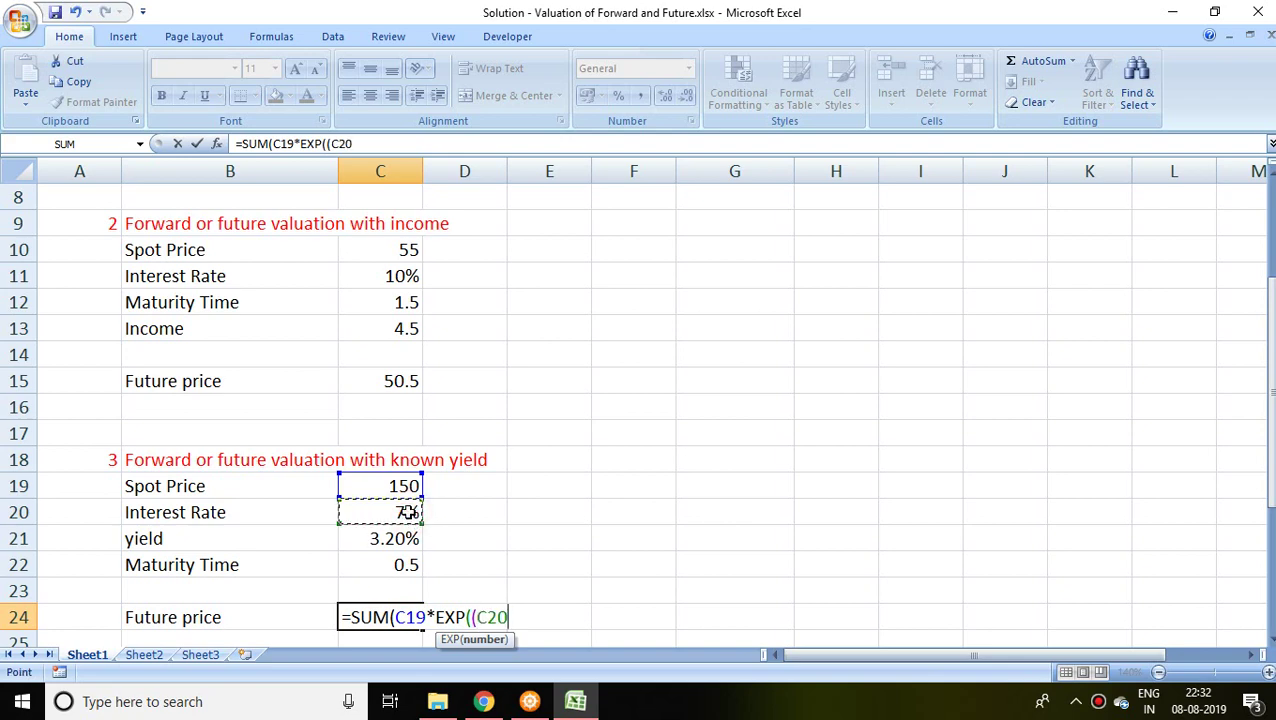
pyautogui.write('-')
pyautogui.click(403, 538)
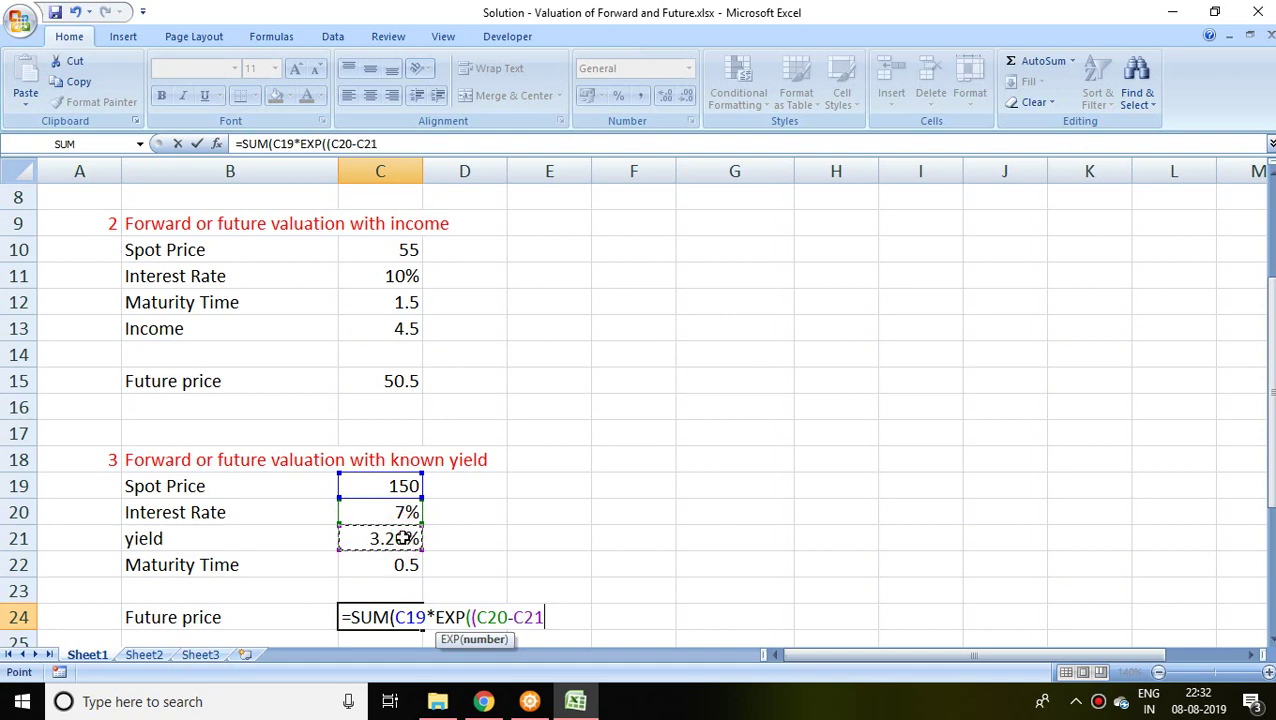
pyautogui.write(')*')
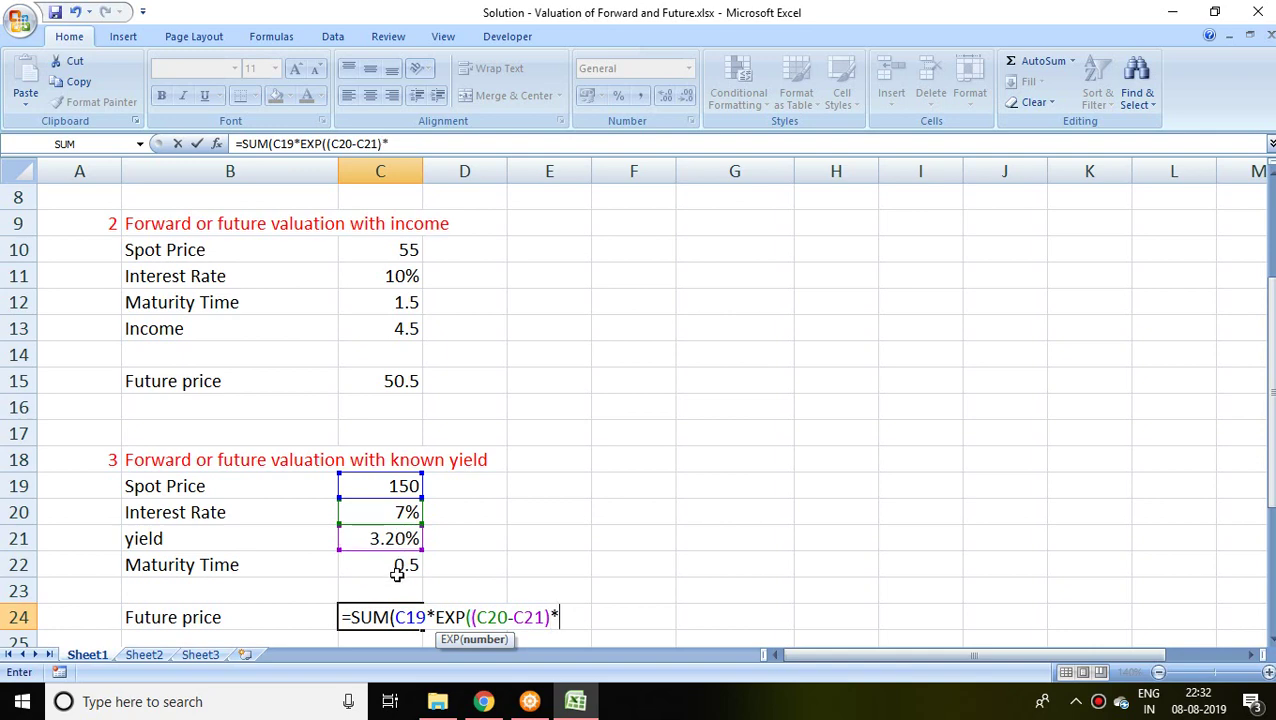
pyautogui.click(403, 568)
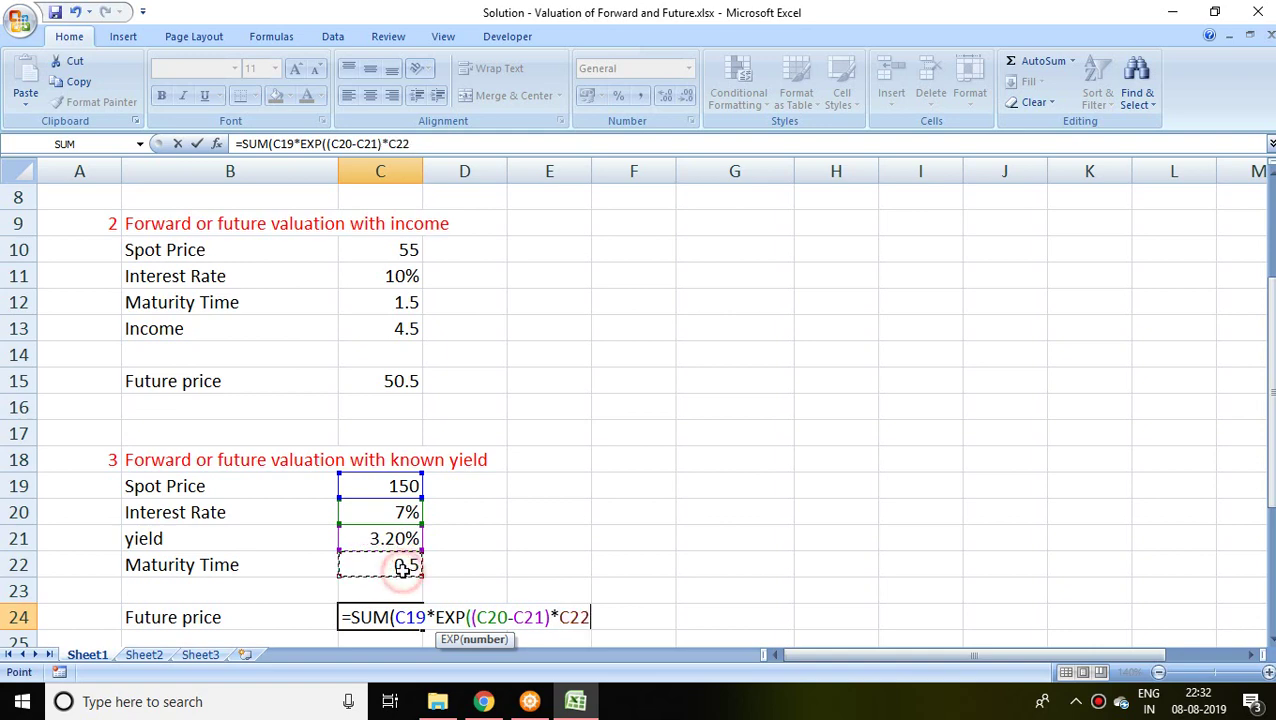
pyautogui.write(')0')
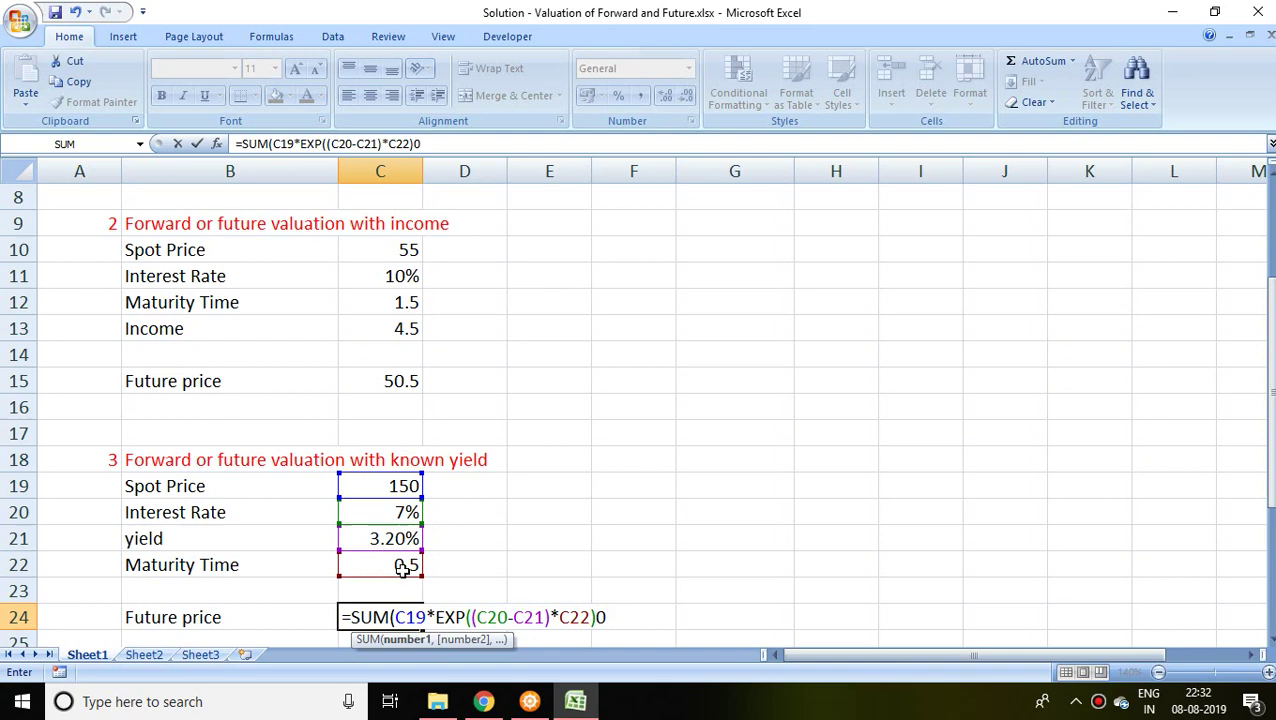
pyautogui.press('BackSpace')
pyautogui.write(')')
pyautogui.press('Return')
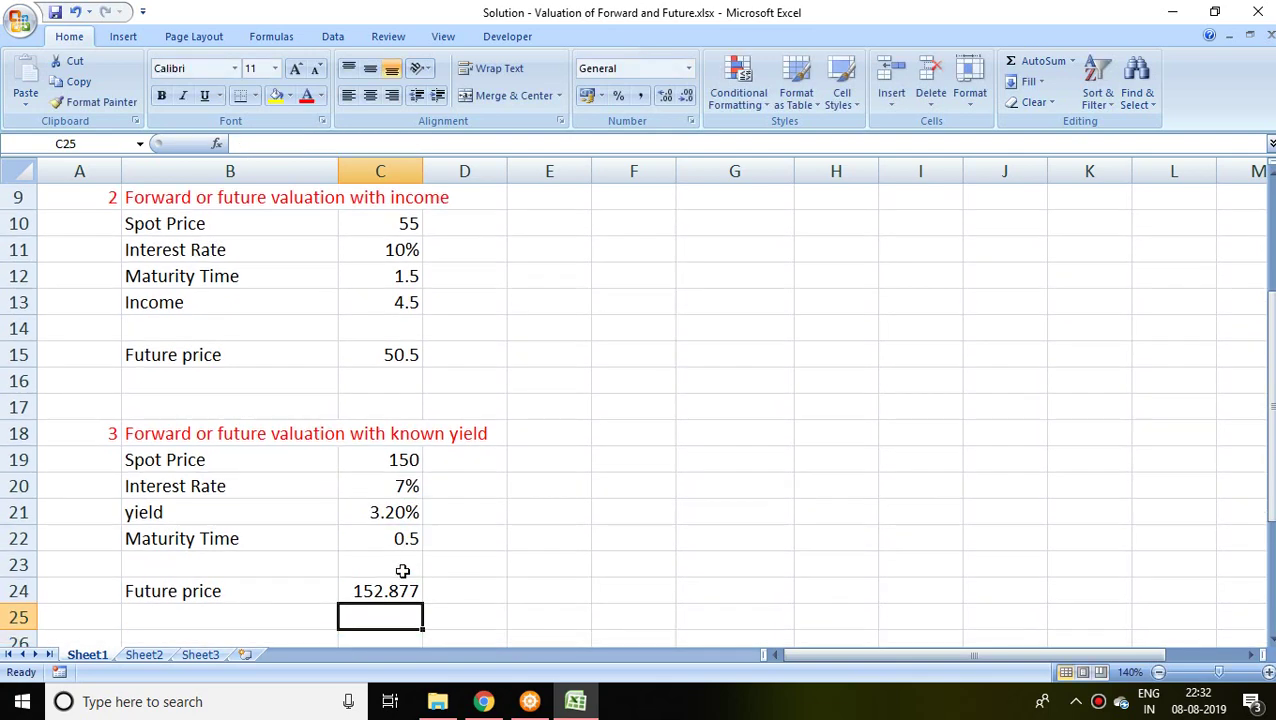
# Review the future price formula in C24 and the spot price, interest rate, maturity and storage cost inputs in C28:C31
pyautogui.click(387, 584)
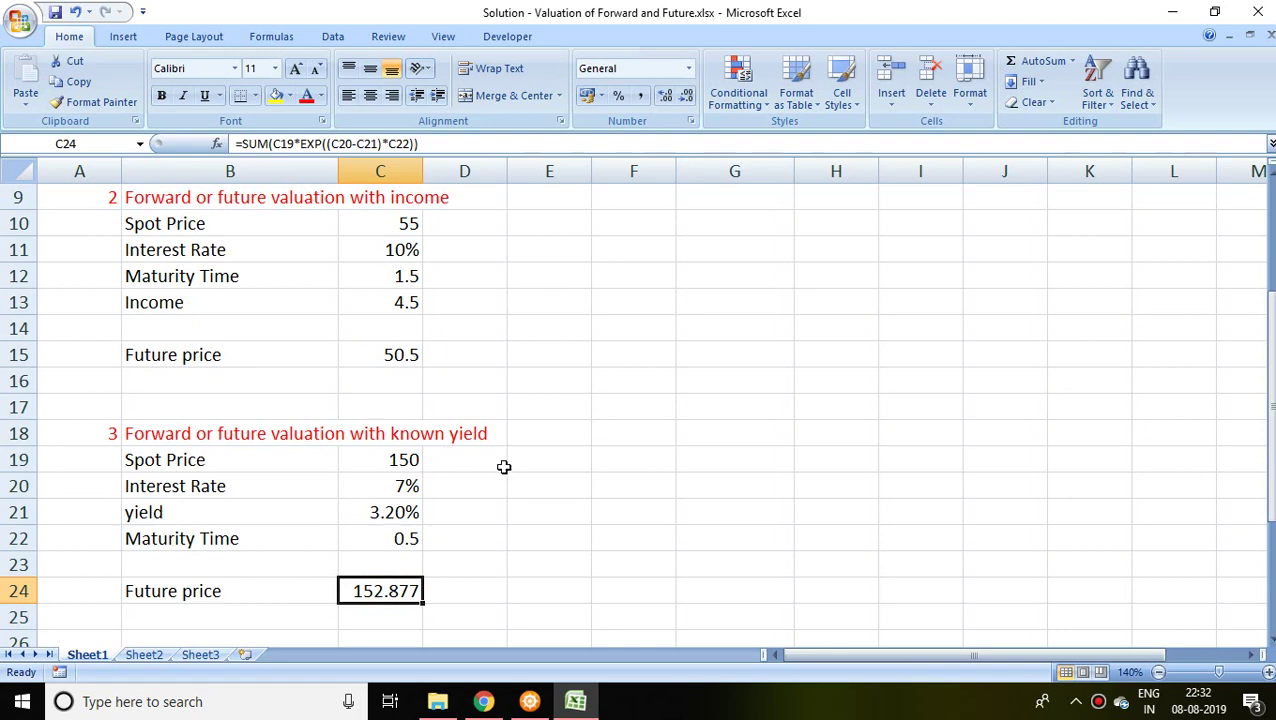
pyautogui.press('Down')
pyautogui.press('Down')
pyautogui.press('Down')
pyautogui.press('Down')
pyautogui.press('Down')
pyautogui.press('Down')
pyautogui.press('Down')
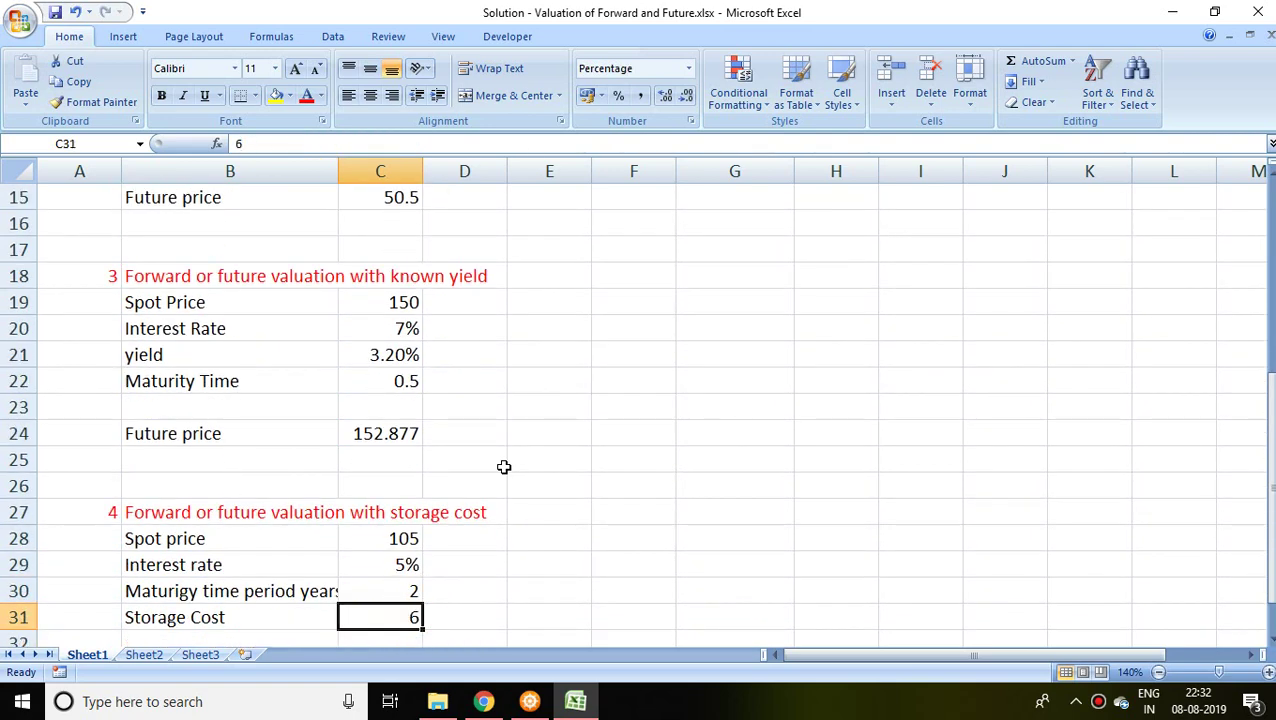
pyautogui.press('Down')
pyautogui.press('Down')
pyautogui.press('Down')
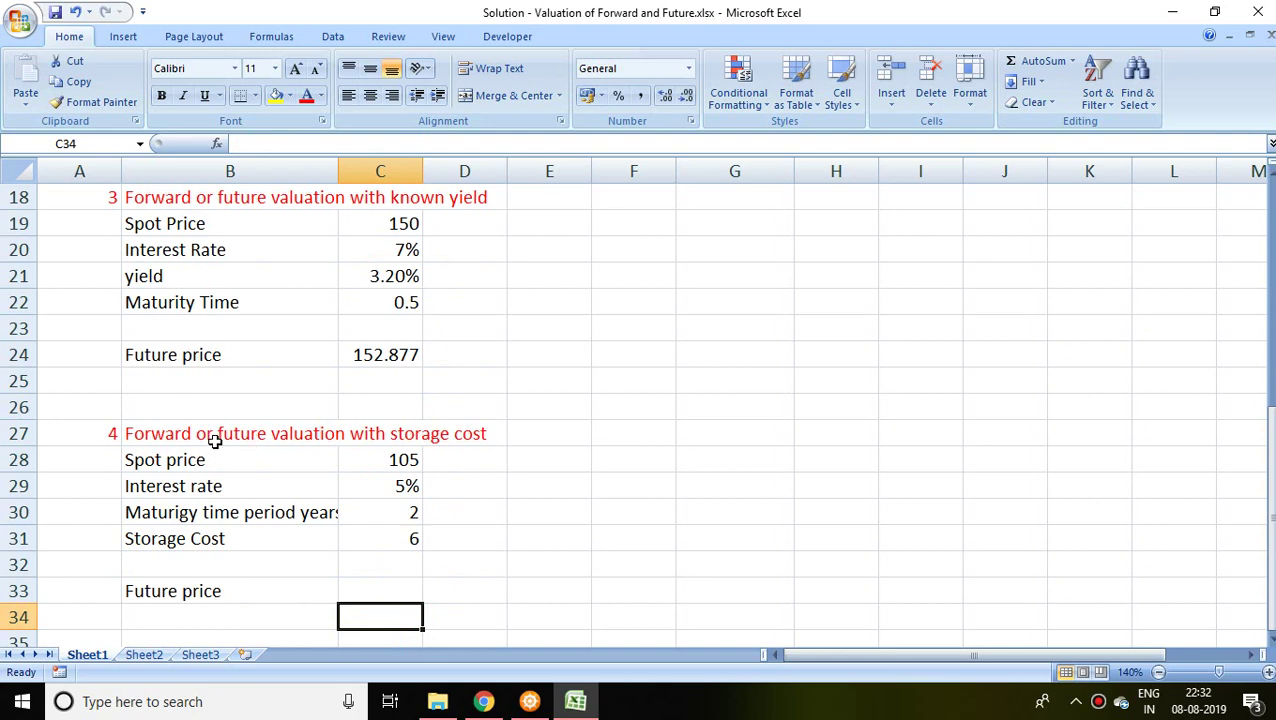
# Start the storage-cost future price formula in C33 as =SUM(C28+C31, adding the storage cost to the spot price
pyautogui.click(400, 585)
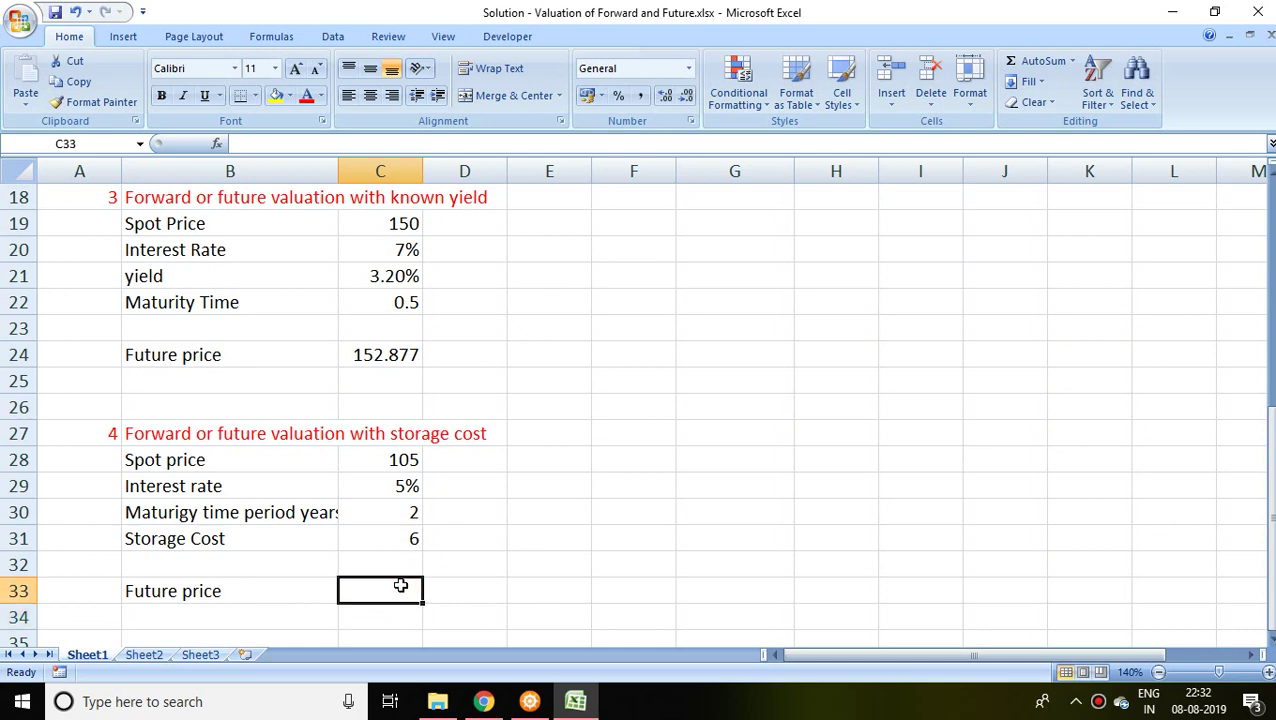
pyautogui.write('=sum')
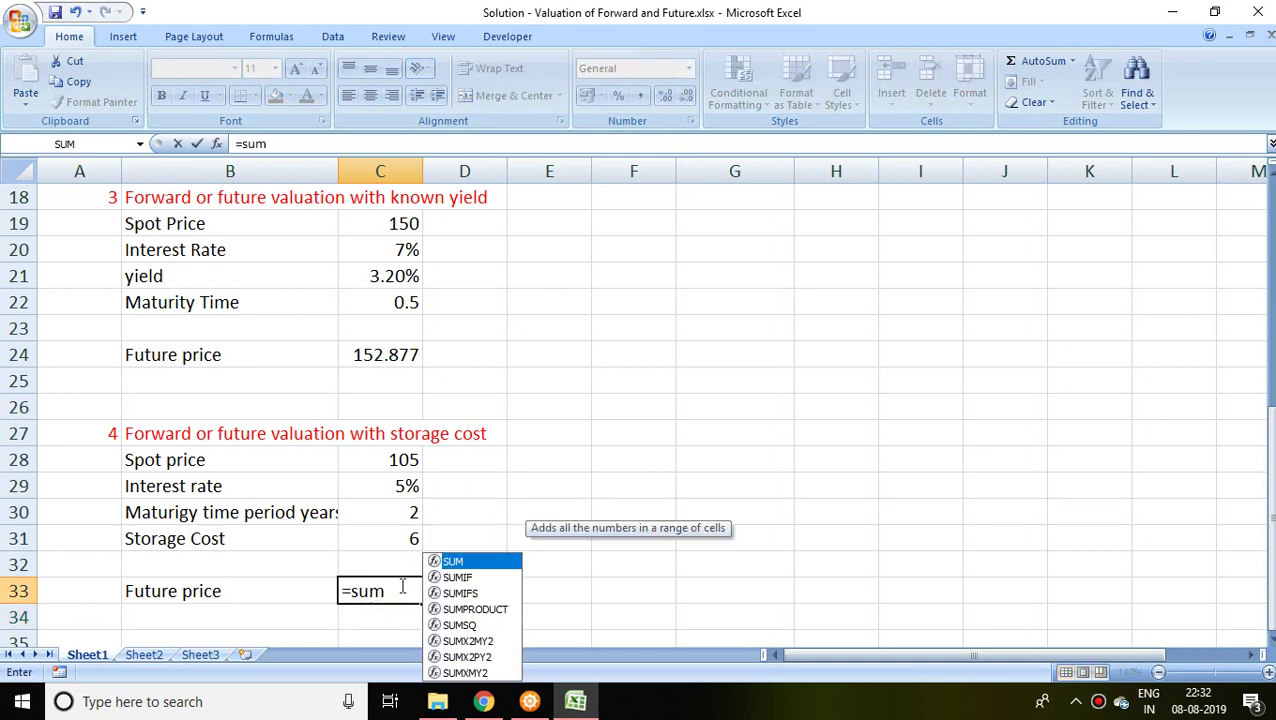
pyautogui.press('Tab')
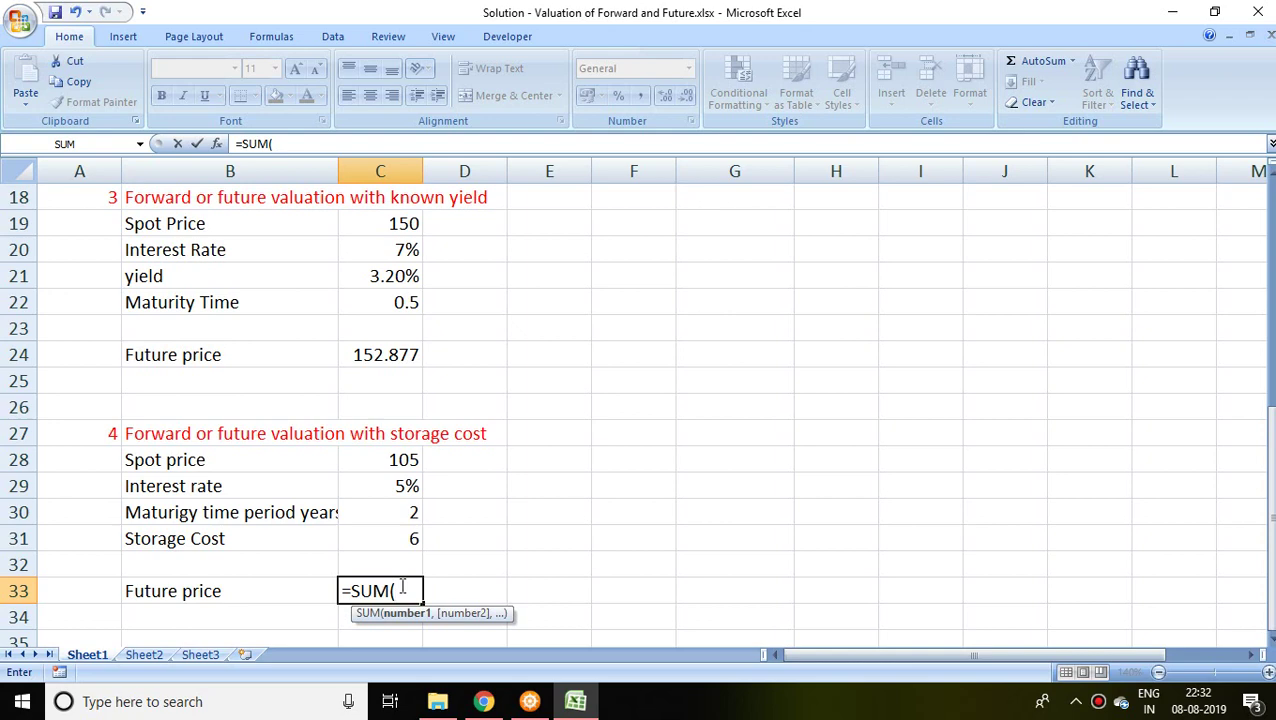
pyautogui.click(407, 459)
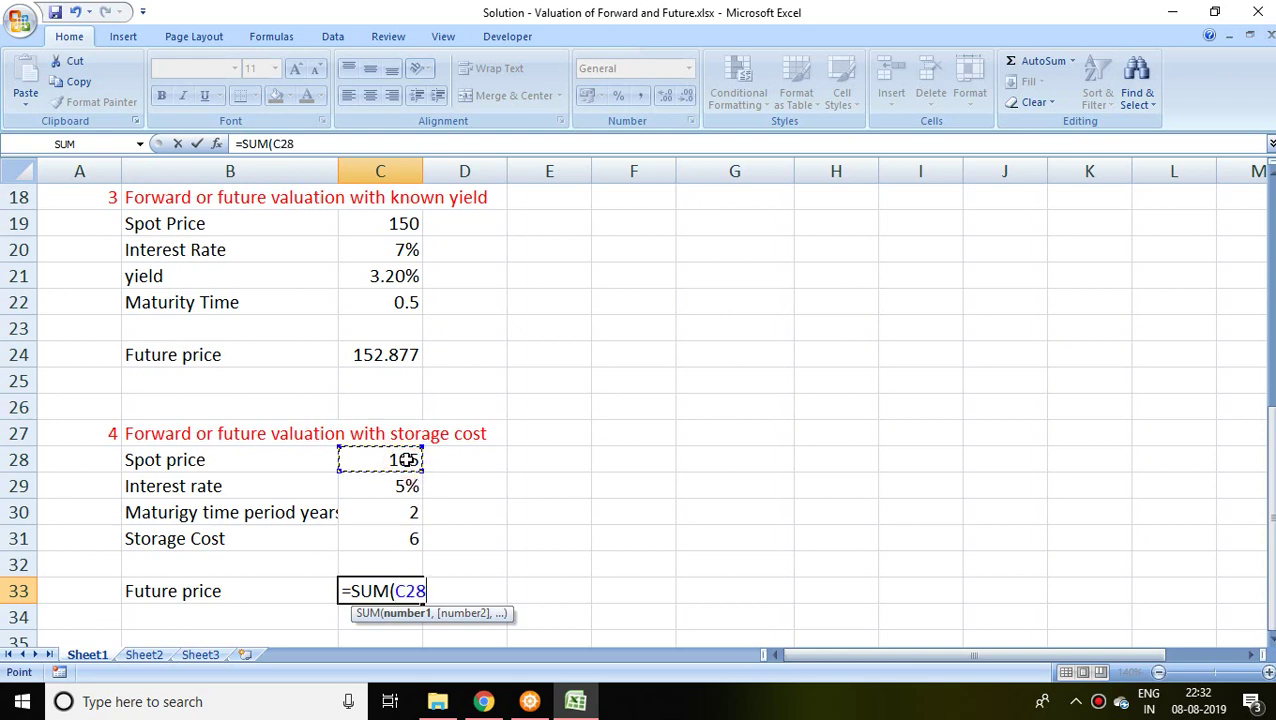
pyautogui.write('+')
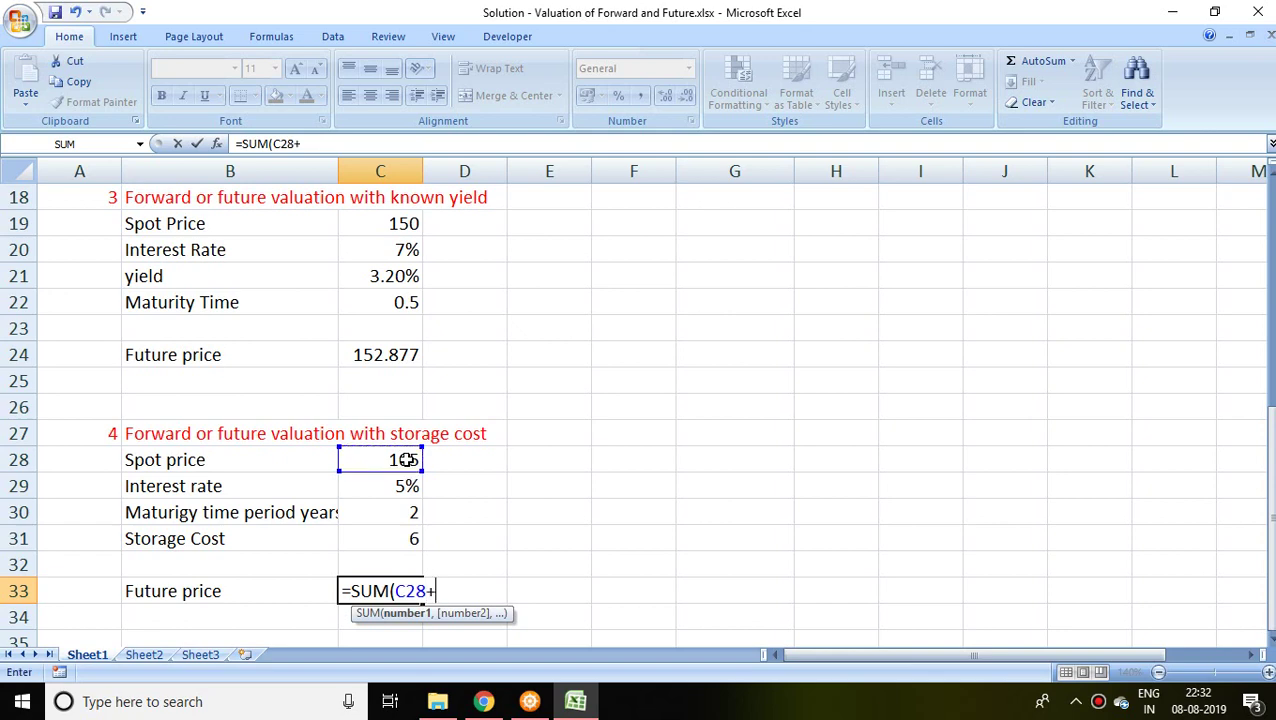
pyautogui.click(415, 538)
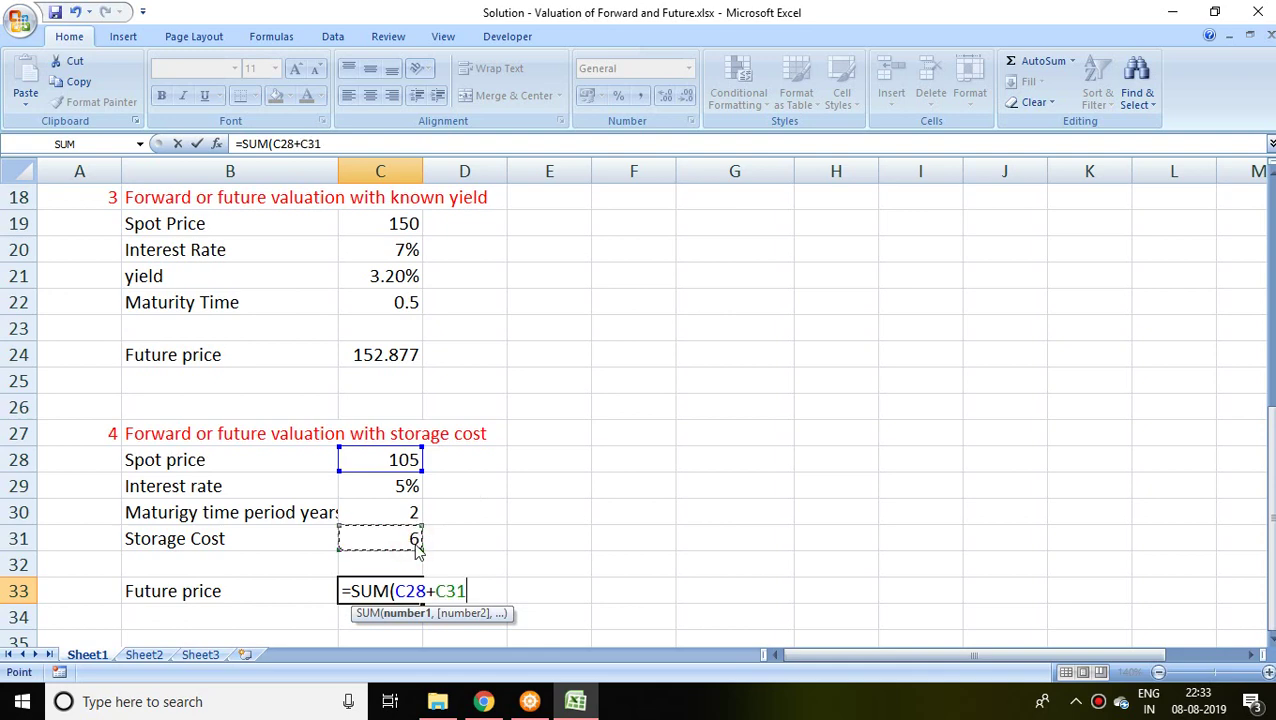
# Multiply the storage cost in the C33 formula by the discount factor EXP(-1*C29*C30), using interest rate and maturity, and close the SUM
pyautogui.write('*')
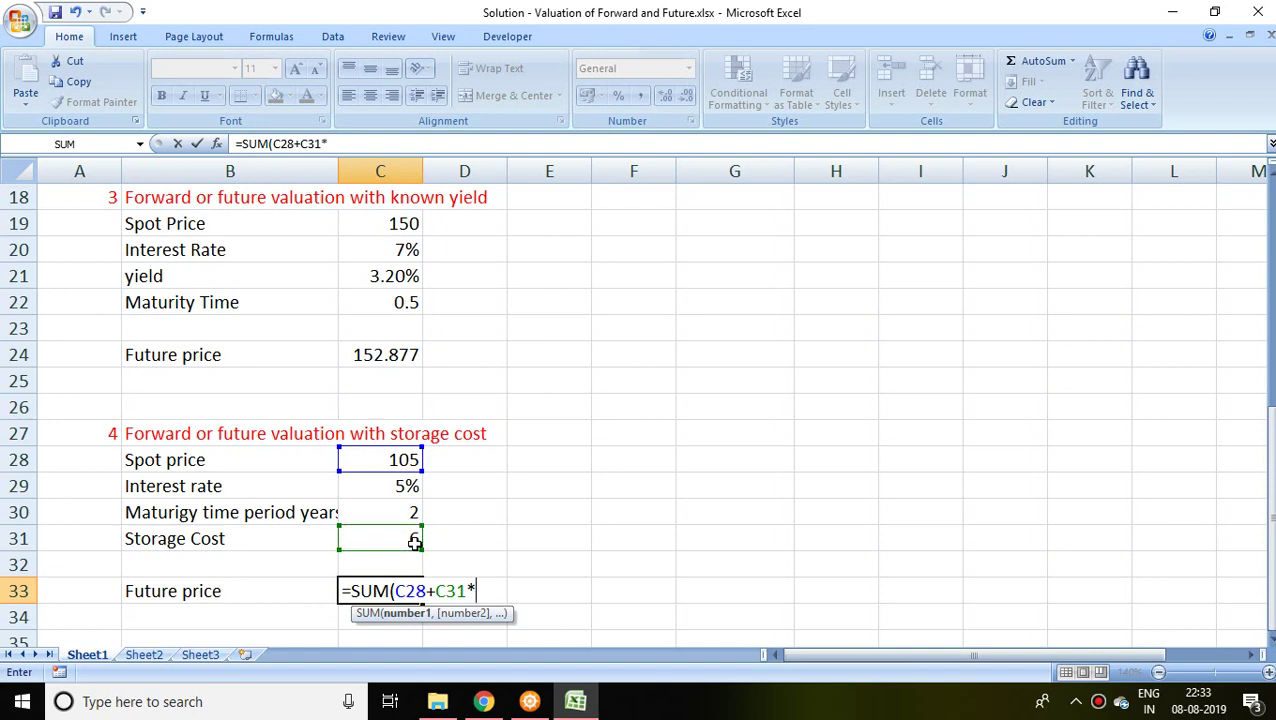
pyautogui.write('exp')
pyautogui.press('Tab')
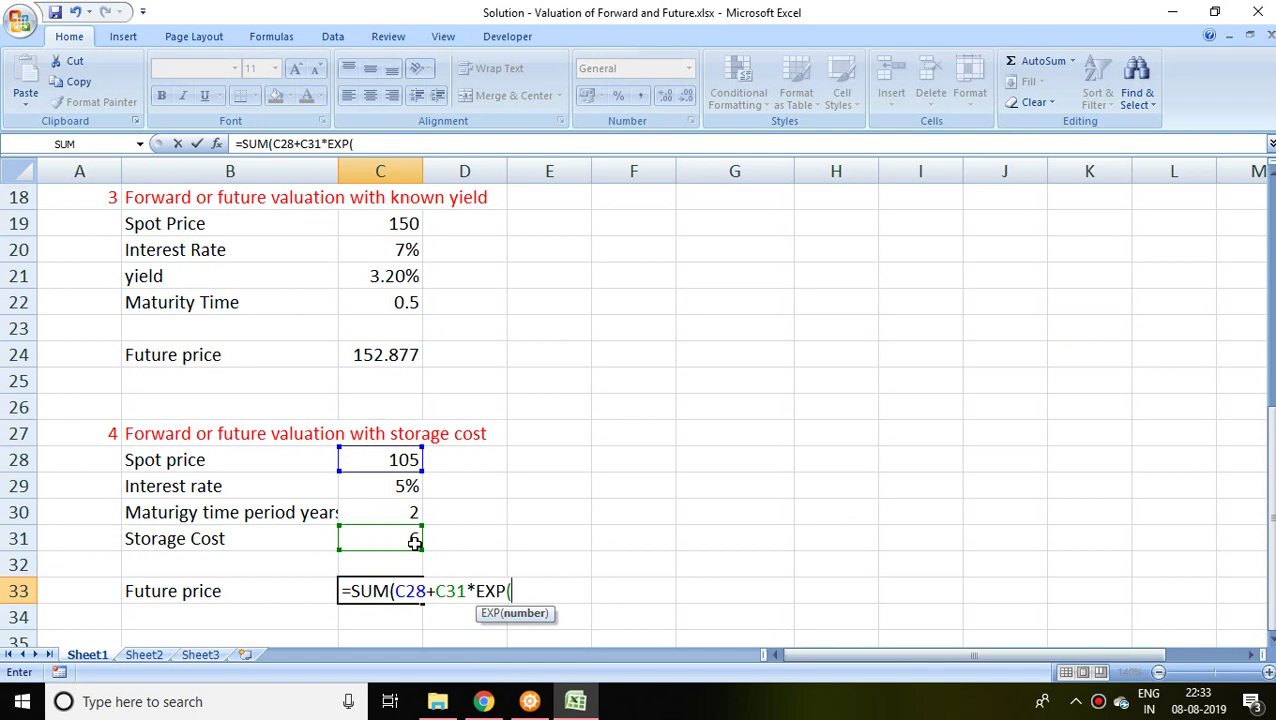
pyautogui.write('-1*')
pyautogui.click(400, 486)
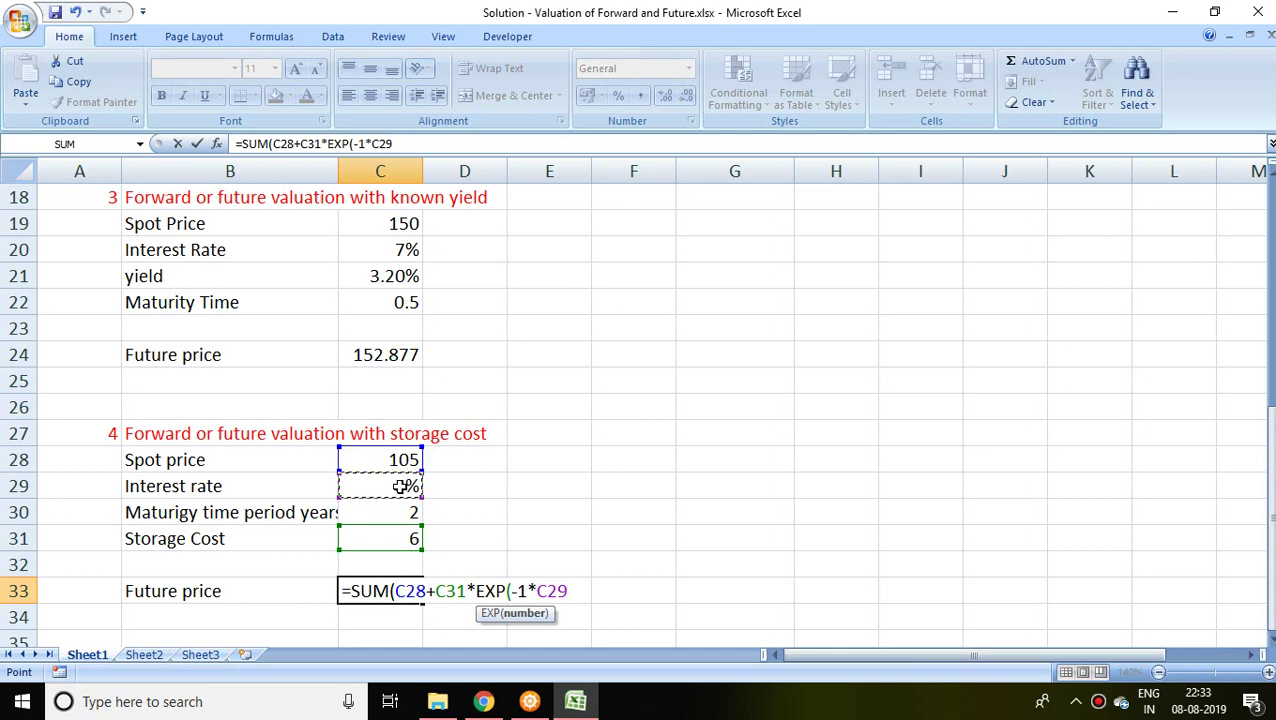
pyautogui.write('*')
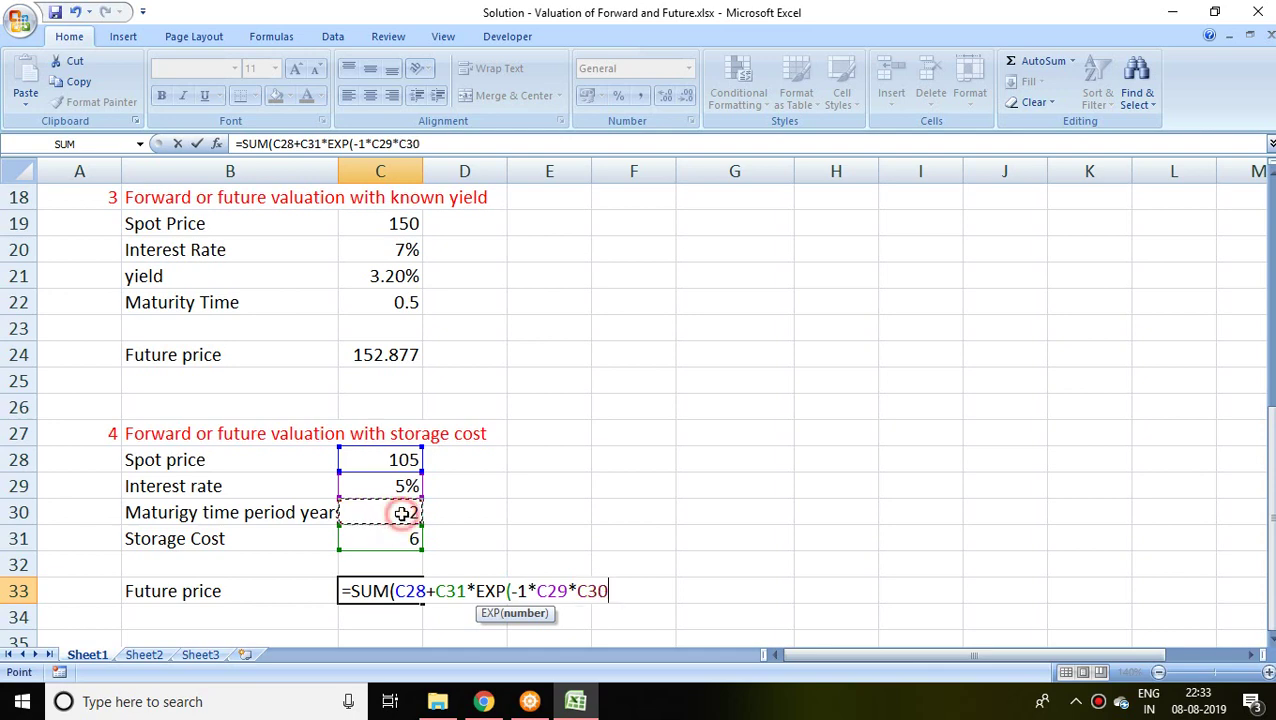
pyautogui.click(401, 513)
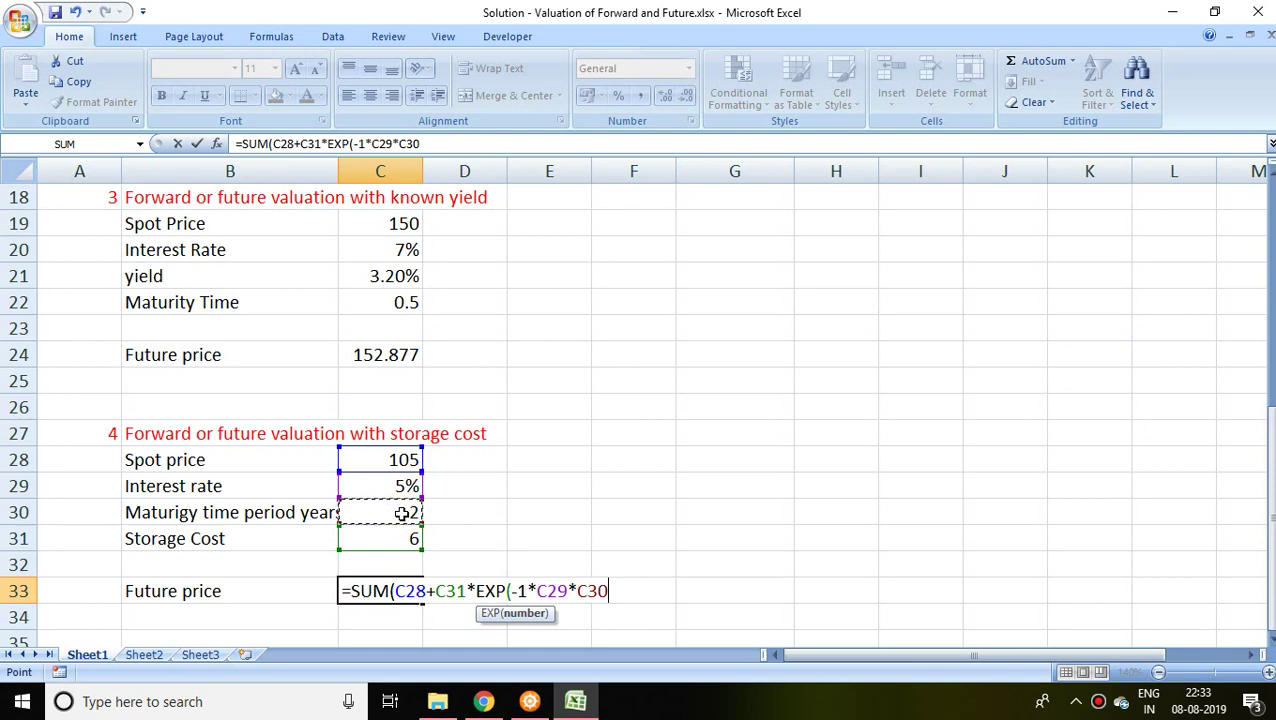
pyautogui.write('))')
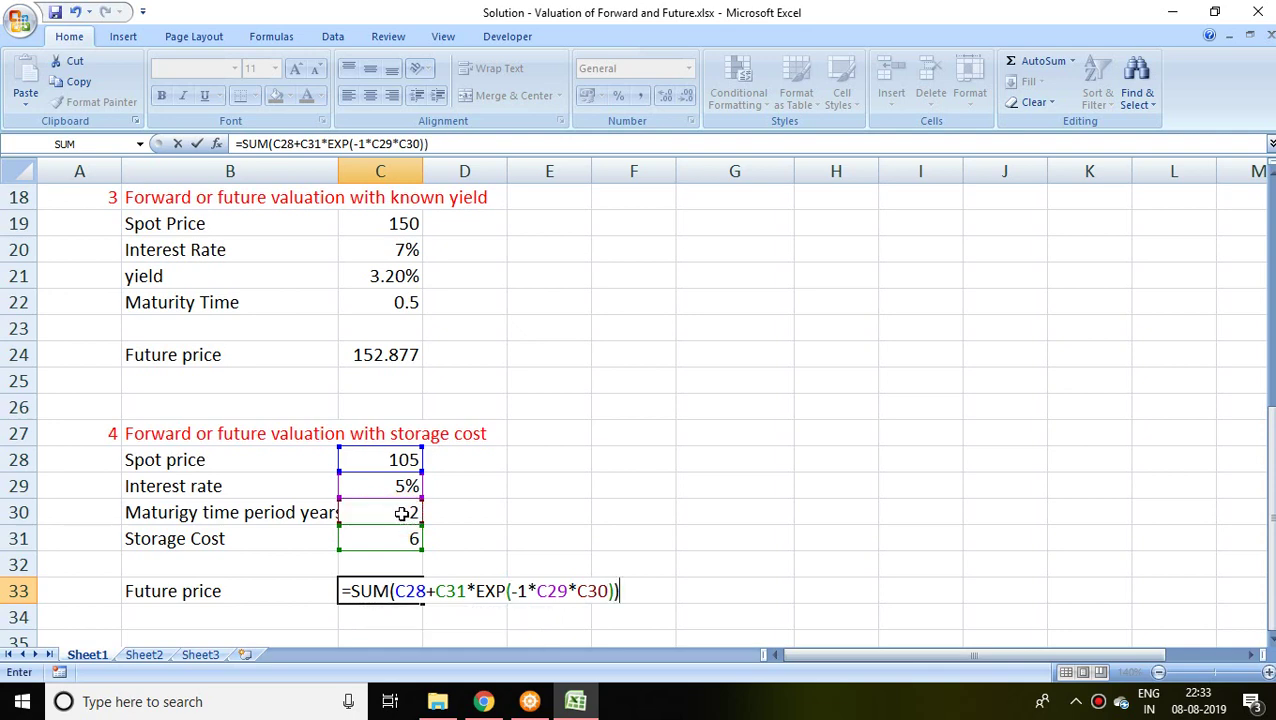
# Append )*EXP(C29*C30) to the C33 formula to compound by interest rate and maturity, and try to enter it
pyautogui.write(')*exp')
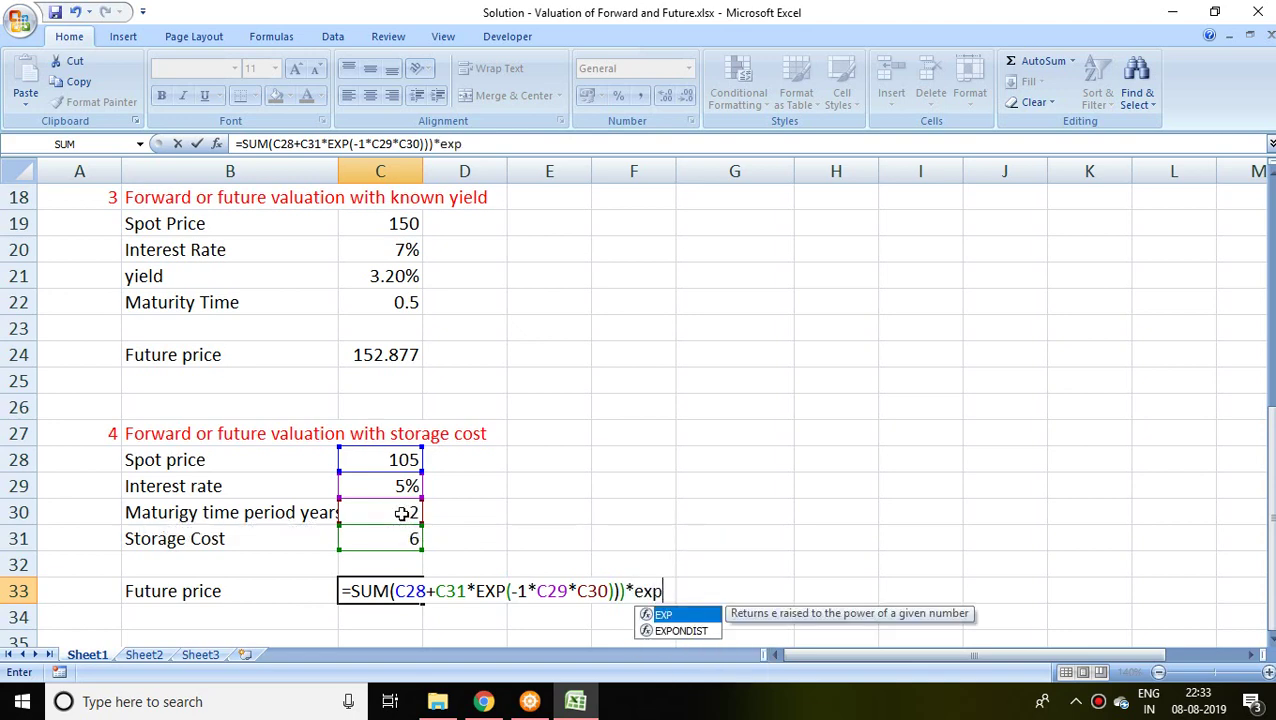
pyautogui.press('Tab')
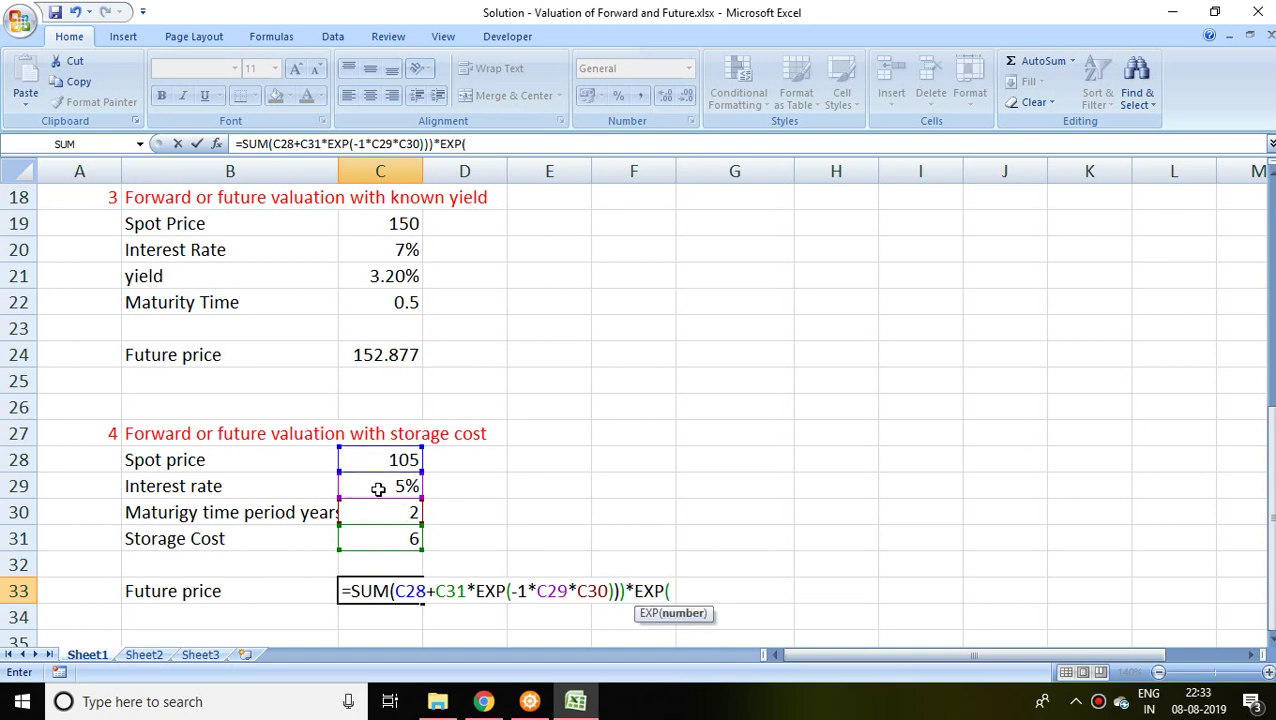
pyautogui.click(378, 488)
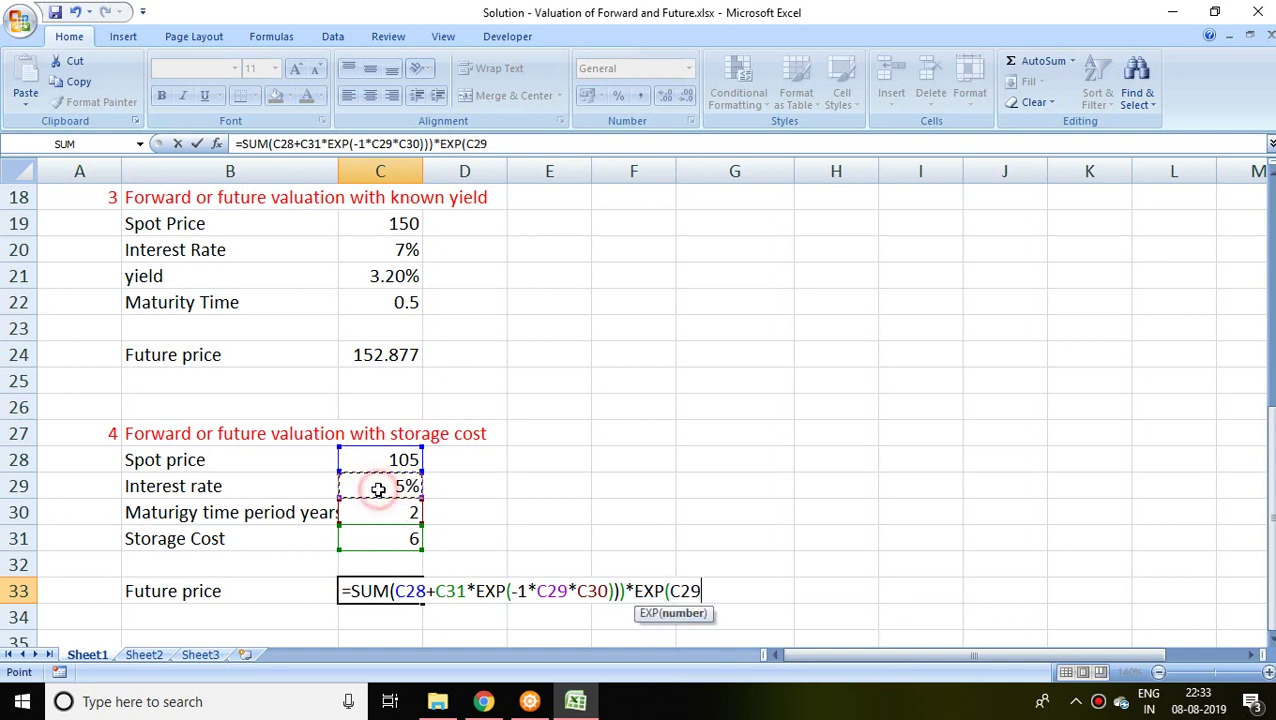
pyautogui.write('*')
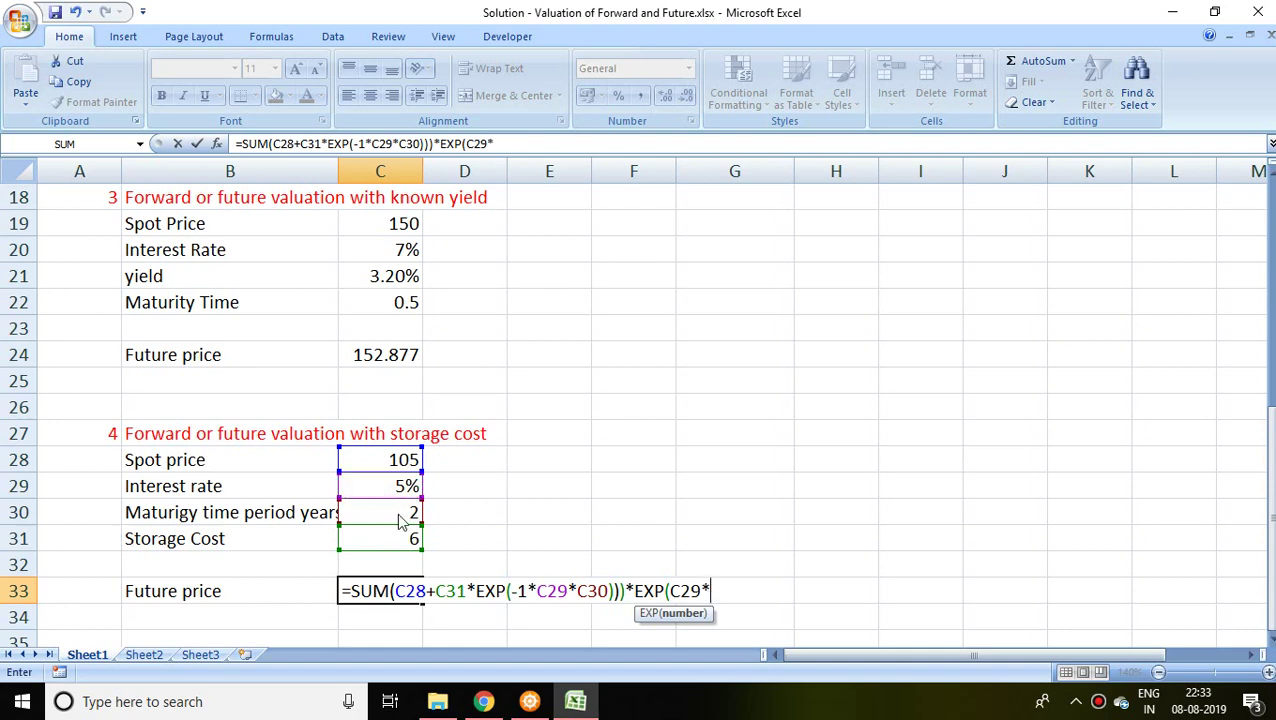
pyautogui.click(397, 513)
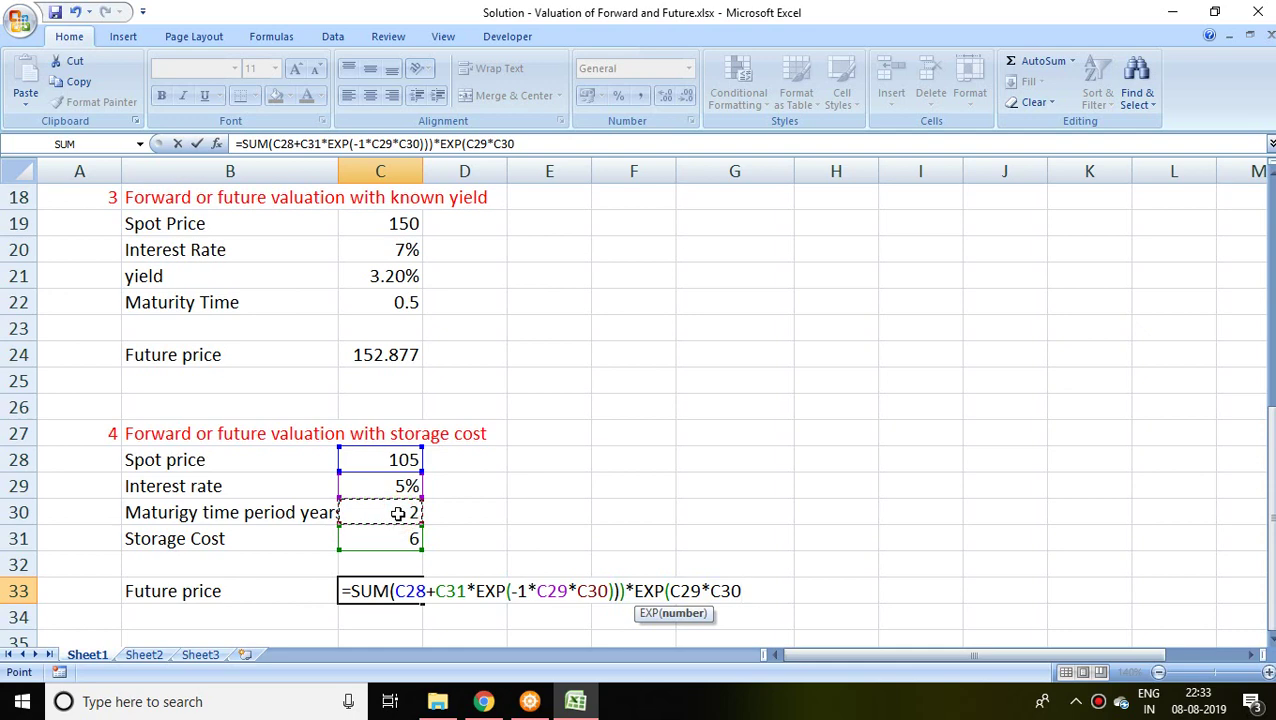
pyautogui.write(')')
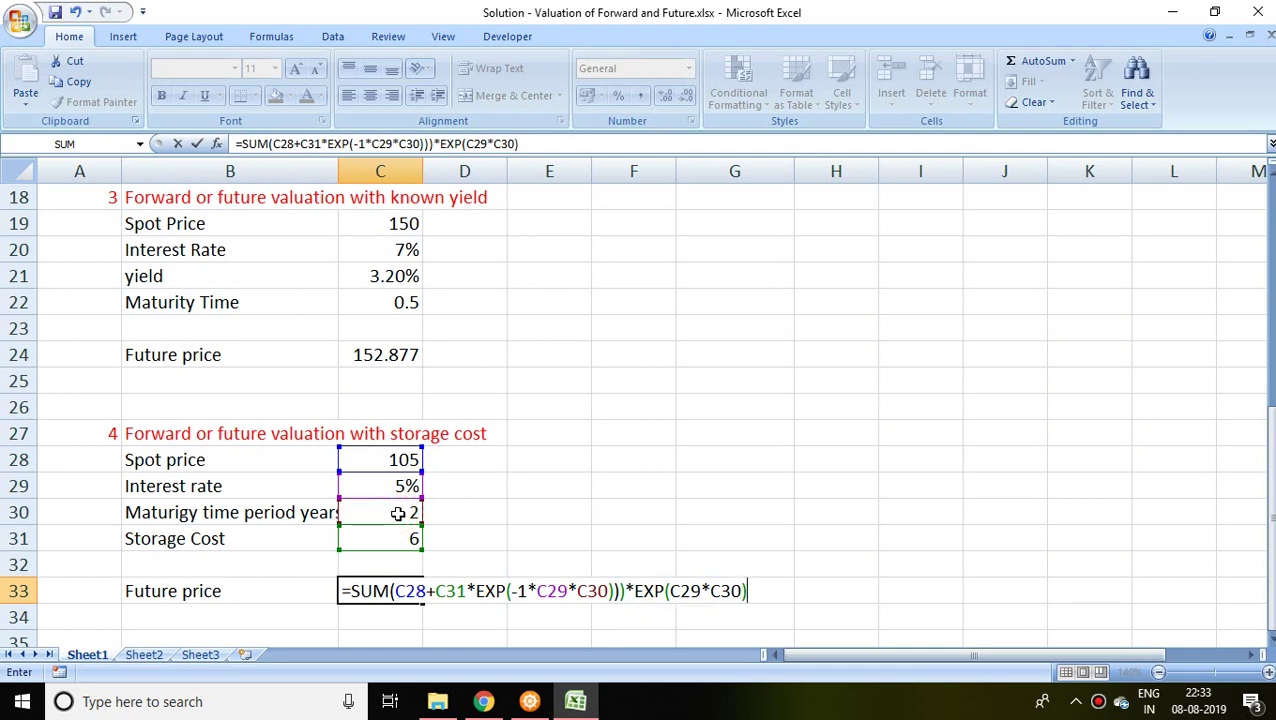
pyautogui.press('Return')
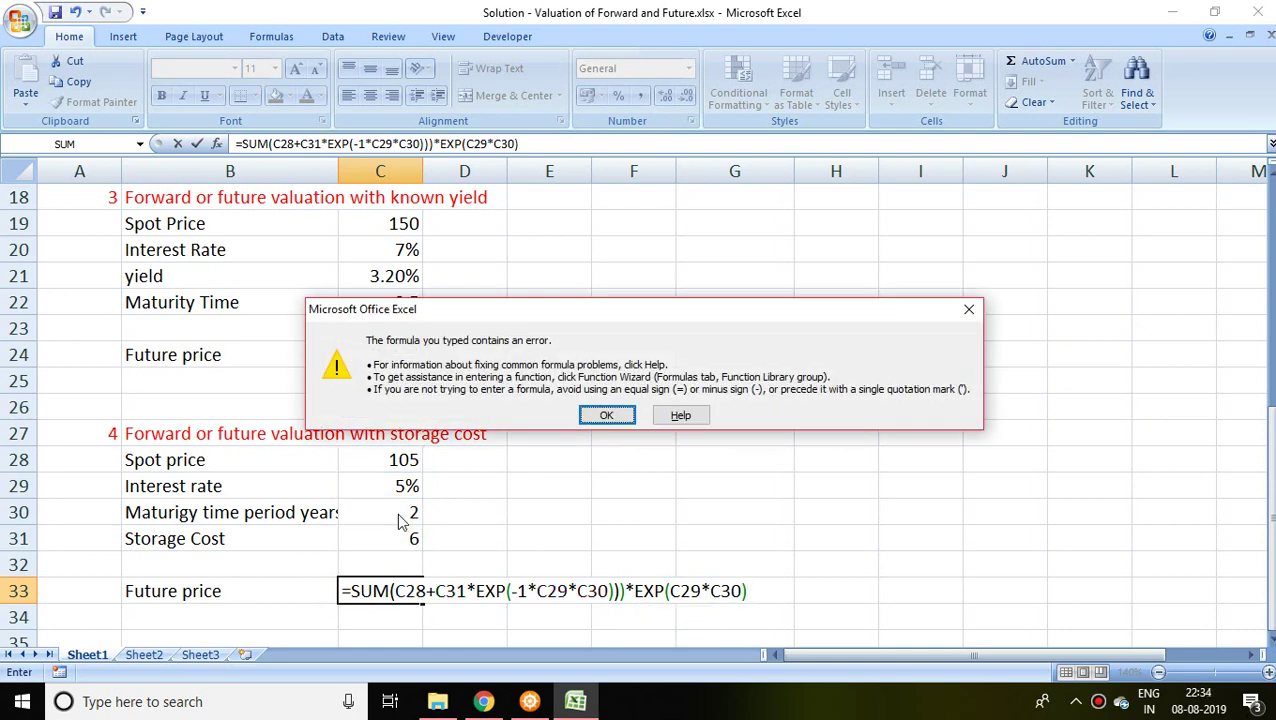
# Remove the extra closing parenthesis before *EXP(C29*C30) in the C33 formula and enter it
pyautogui.click(603, 414)
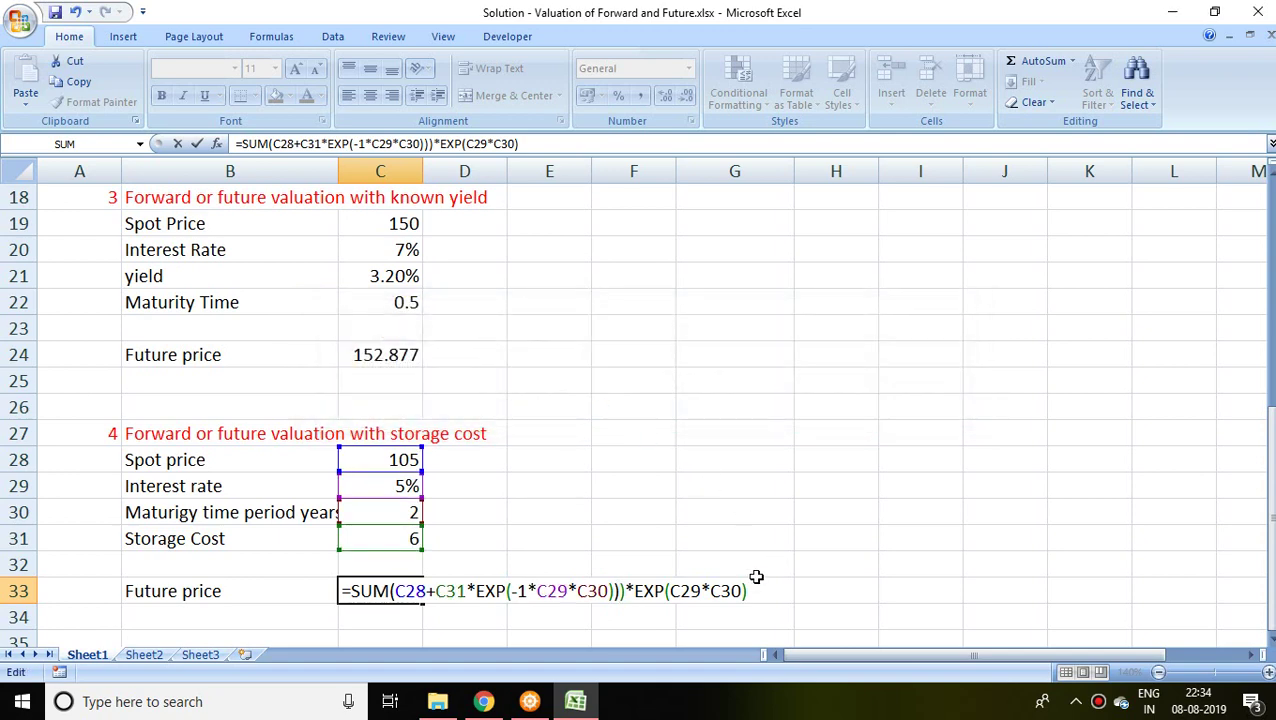
pyautogui.press('BackSpace')
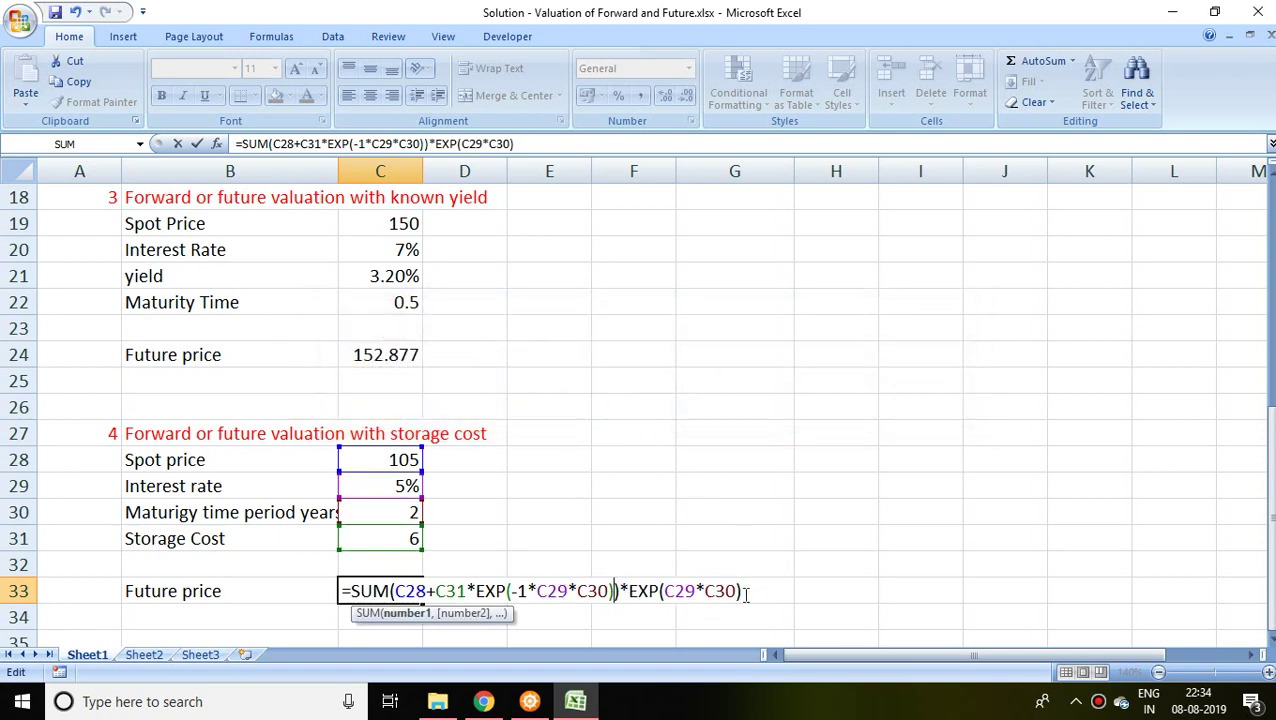
pyautogui.click(744, 591)
pyautogui.press('Return')
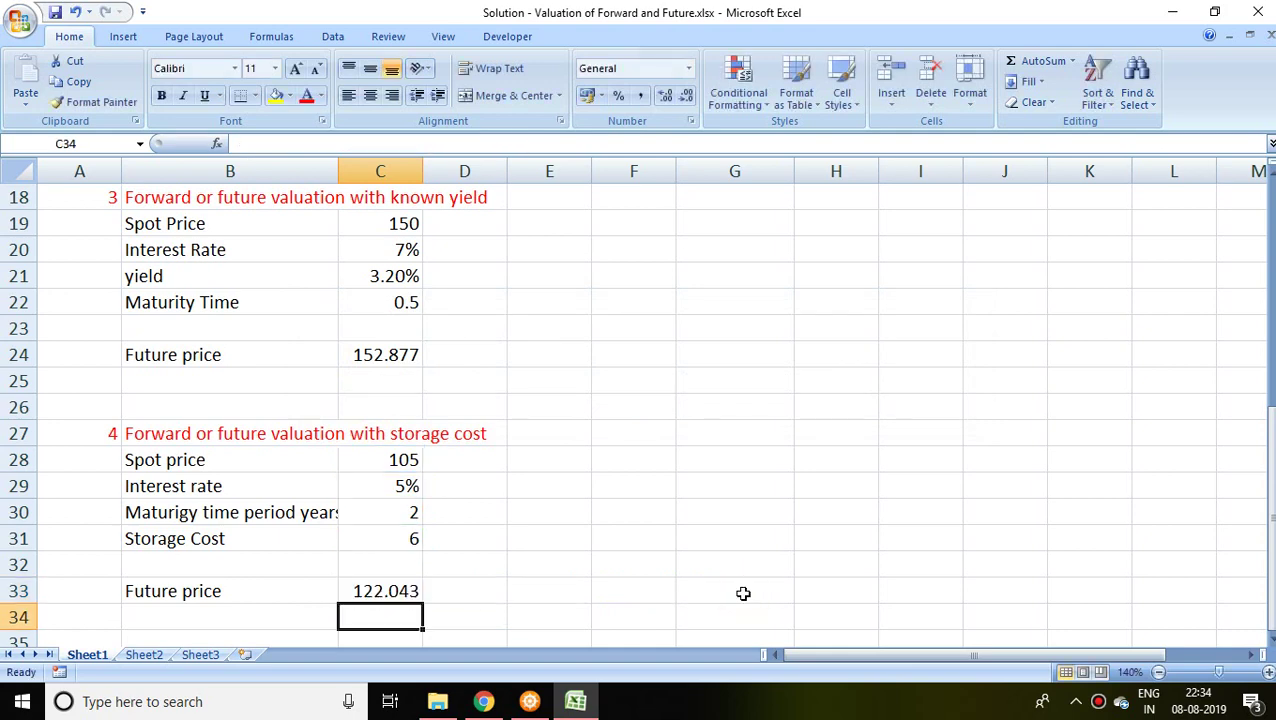
# Review the full storage-cost future price formula in C33
pyautogui.click(396, 590)
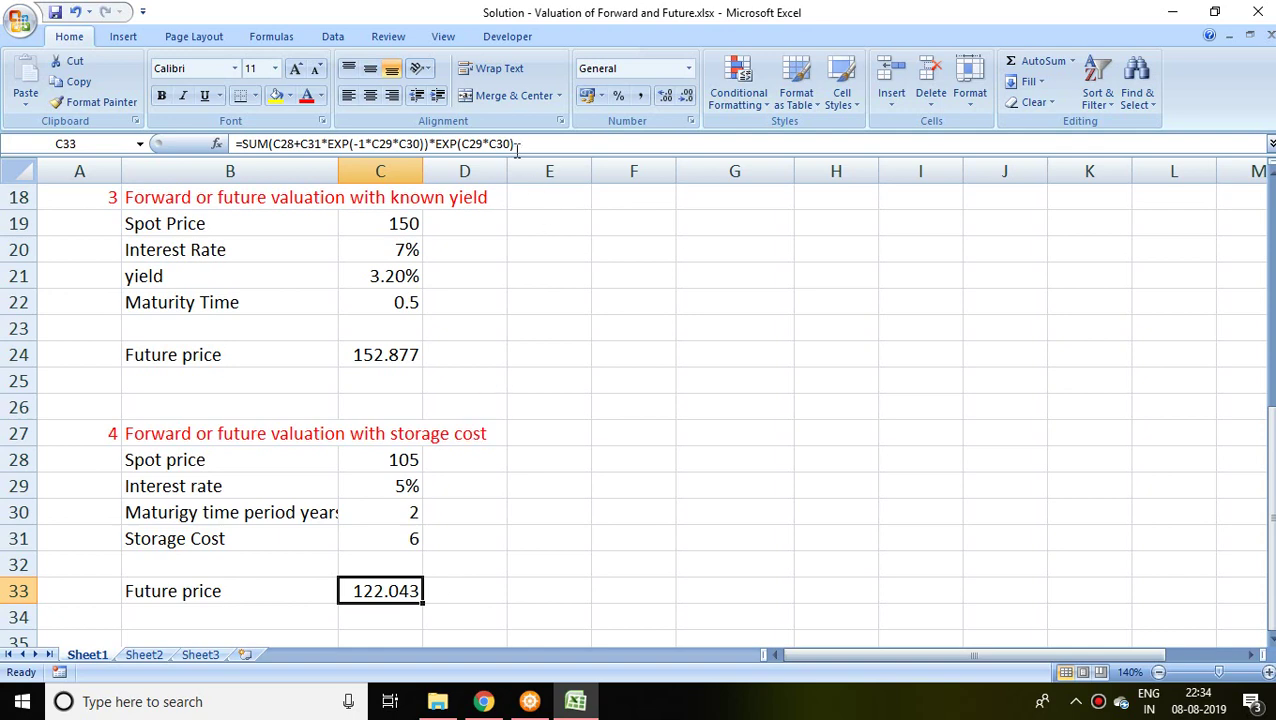
pyautogui.moveTo(517, 144); pyautogui.dragTo(258, 130)
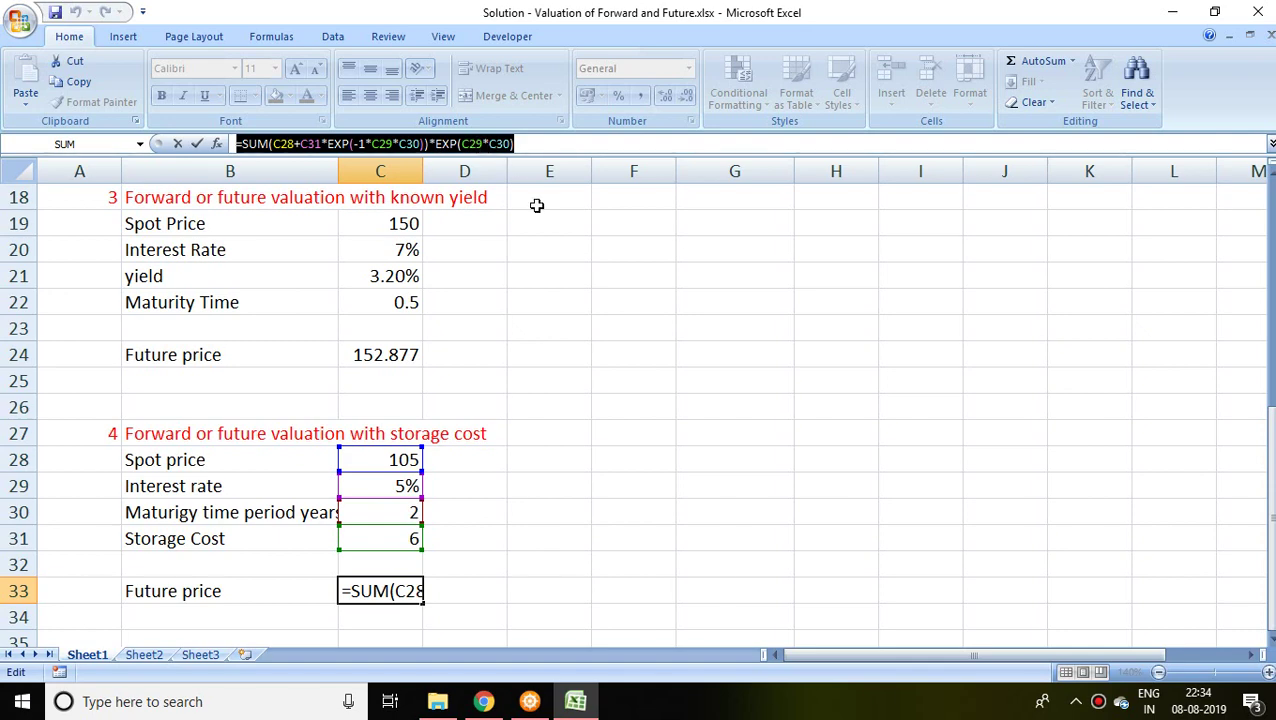
pyautogui.click(853, 305)
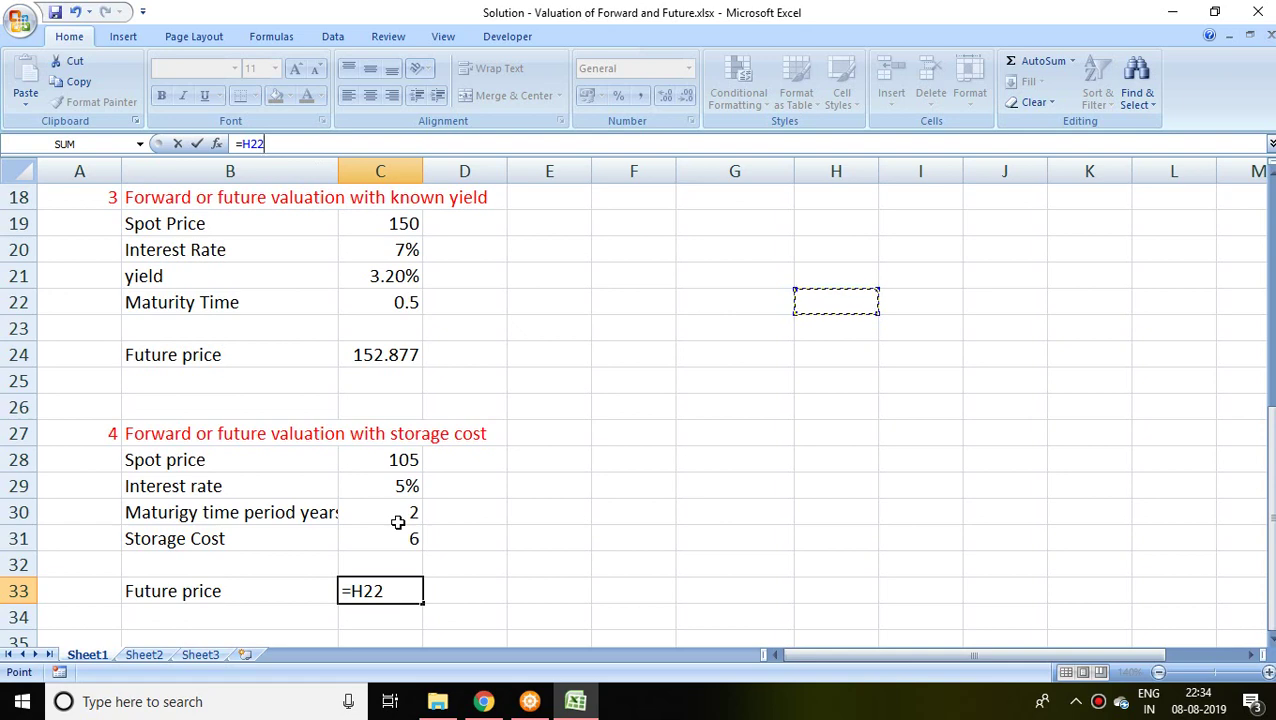
pyautogui.moveTo(641, 9)
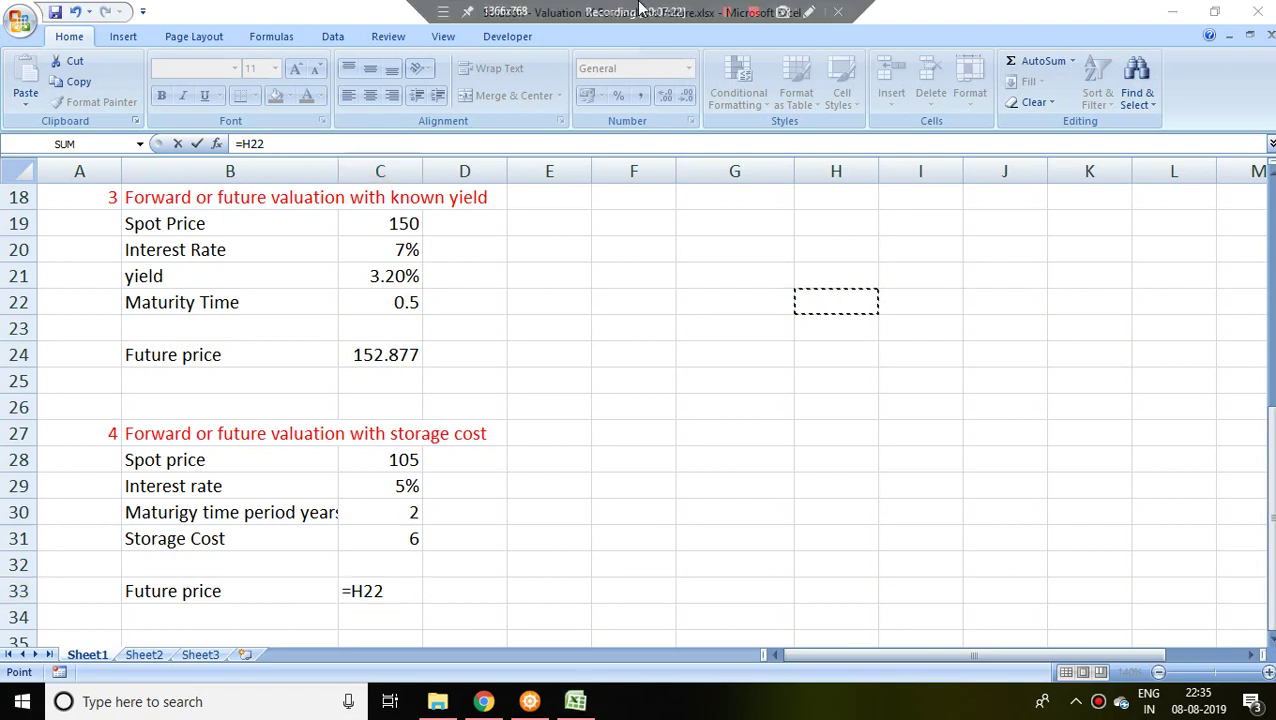